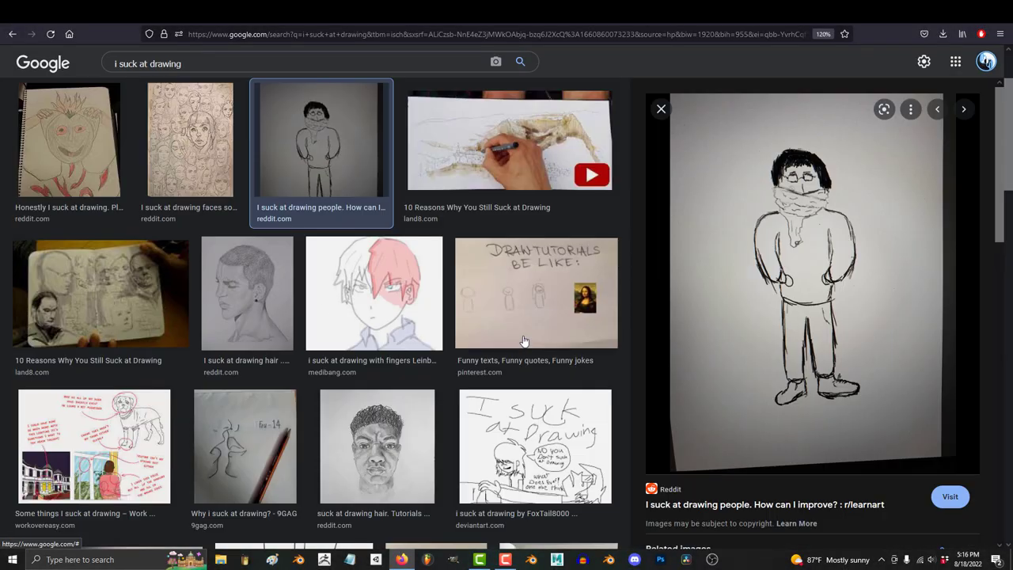
- Preview the drawing-tutorials meme and stick figure, ending on the sloppy elephant drawing
{"action": "left_click", "coordinate": [523, 340]}
{"action": "scroll", "coordinate": [515, 348], "scroll_direction": "down", "scroll_amount": 5}
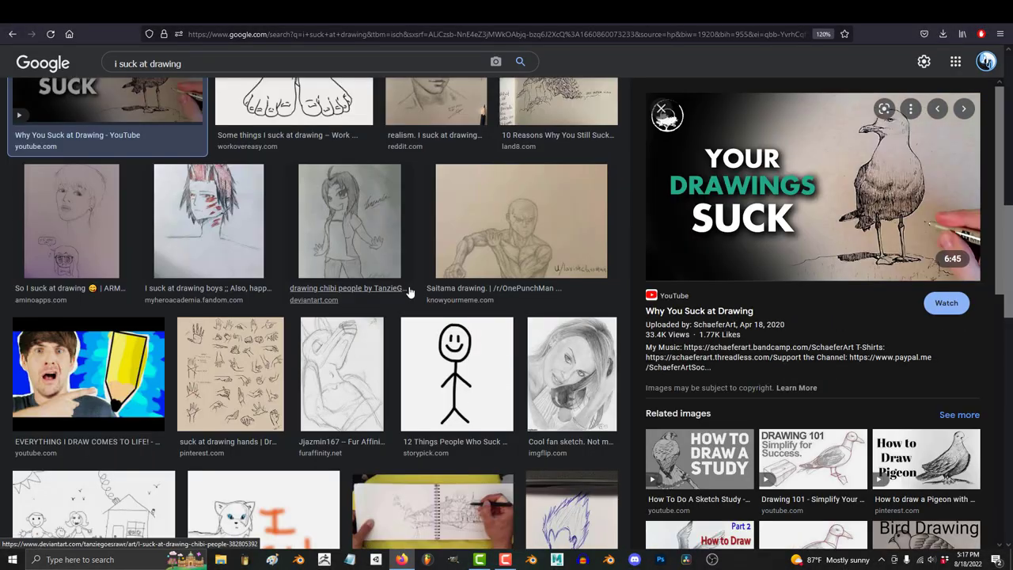
{"action": "left_click", "coordinate": [502, 367]}
{"action": "scroll", "coordinate": [520, 241], "scroll_direction": "down", "scroll_amount": 5}
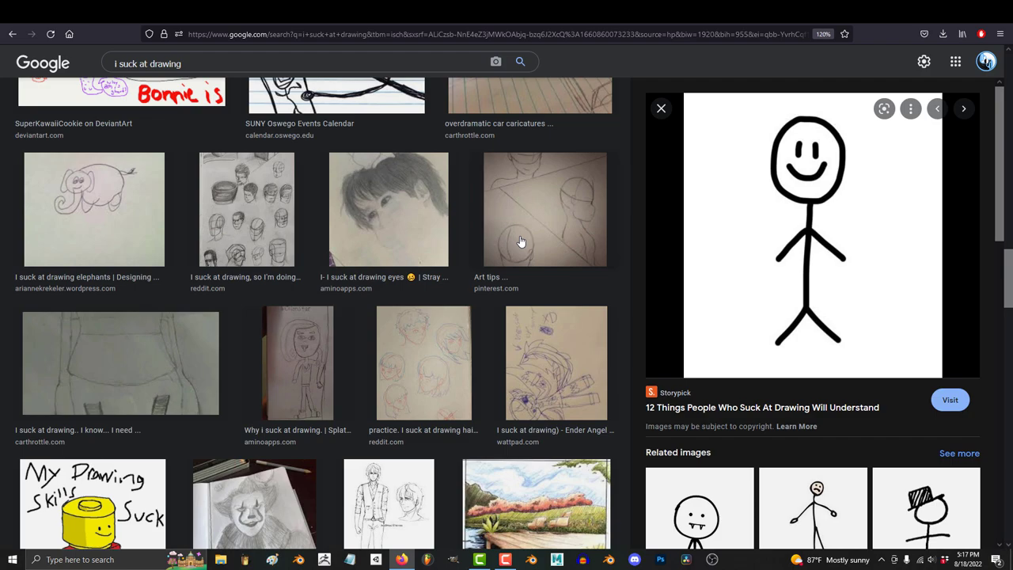
{"action": "left_click", "coordinate": [134, 226]}
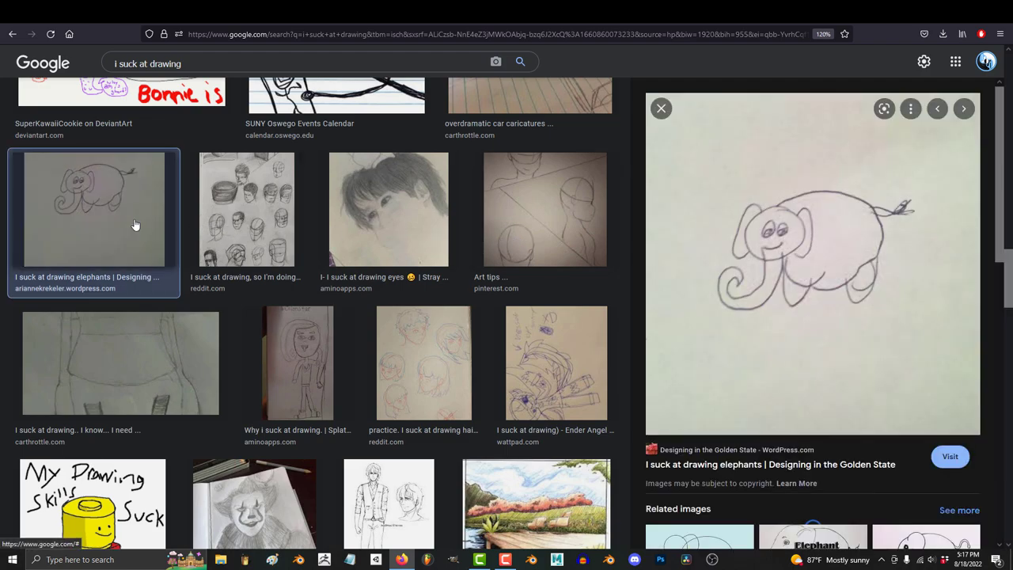
{"action": "scroll", "coordinate": [135, 226], "scroll_direction": "down", "scroll_amount": 3}
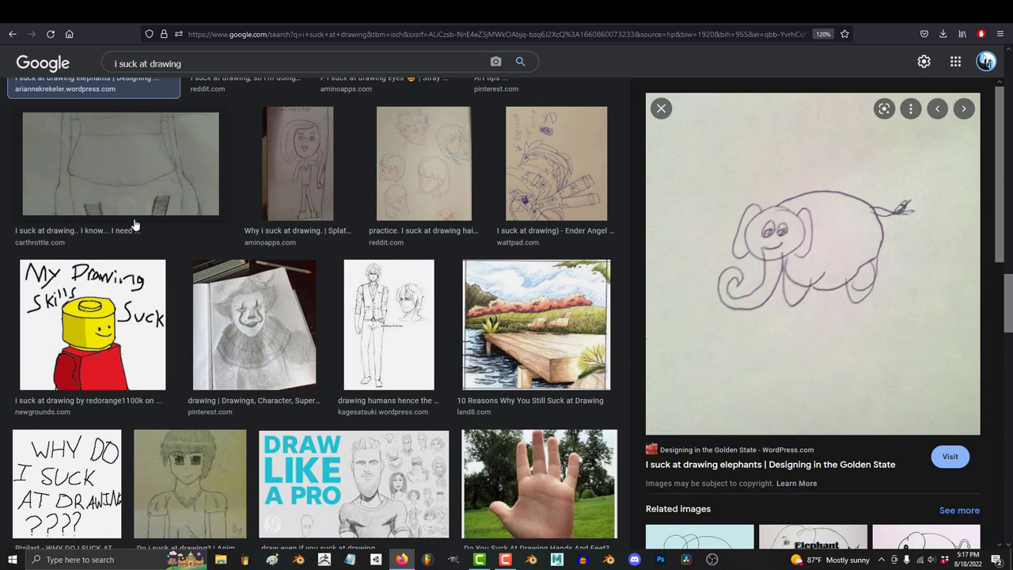
{"action": "scroll", "coordinate": [134, 226], "scroll_direction": "down", "scroll_amount": 9}
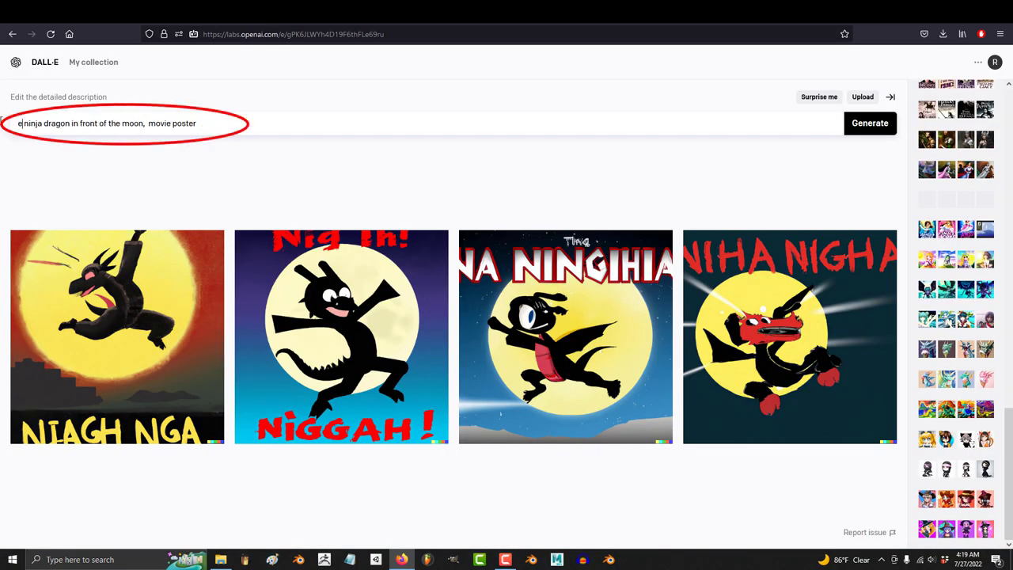
- Prefix the ninja dragon poster prompt with 'epic angry', generate, and open the first dragon
{"action": "type", "text": "epic angry ninja dragon in front of the moon,  movie poster"}
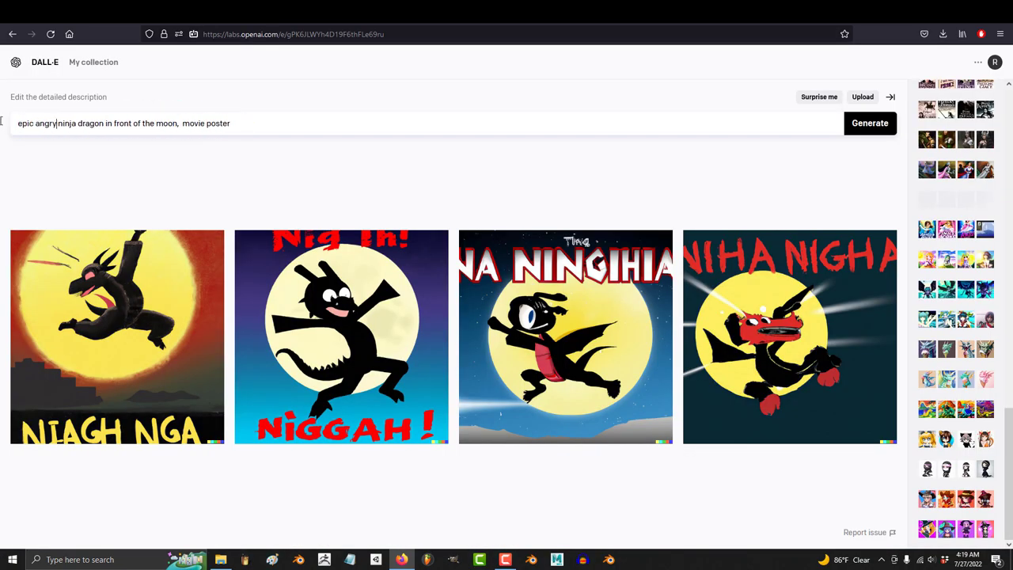
{"action": "left_click", "coordinate": [876, 123]}
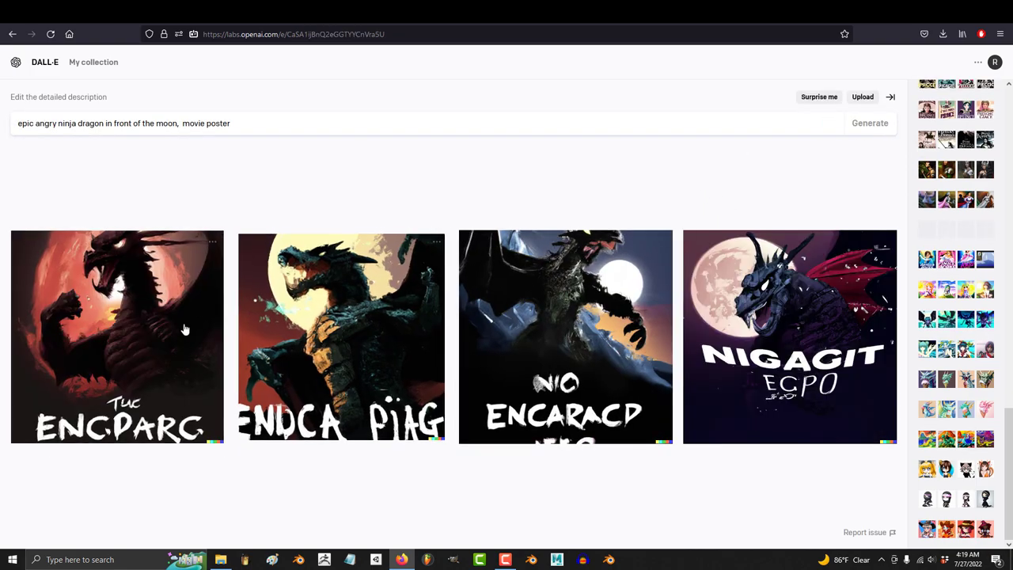
{"action": "left_click", "coordinate": [136, 428]}
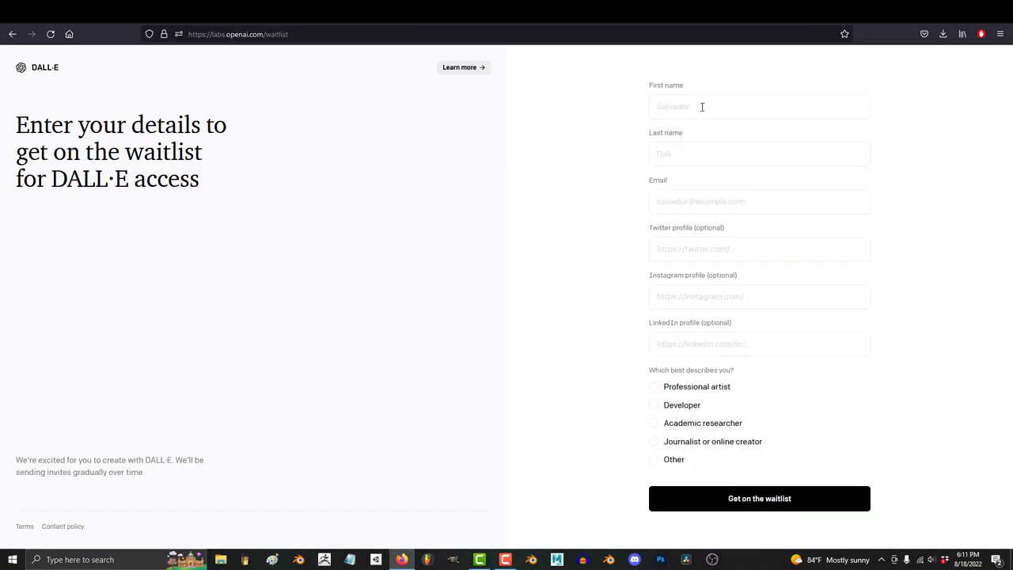
- Fill the waitlist's name, email and social fields, pass the reCAPTCHA, and submit
{"action": "left_click", "coordinate": [702, 106]}
{"action": "type", "text": "Your Name\tYour Last"}
{"action": "type", "text": " Name\tYour Email\tYour Twitter\tYour Instagram\tYourLinkedIn"}
{"action": "left_click", "coordinate": [655, 387]}
{"action": "left_click", "coordinate": [657, 480]}
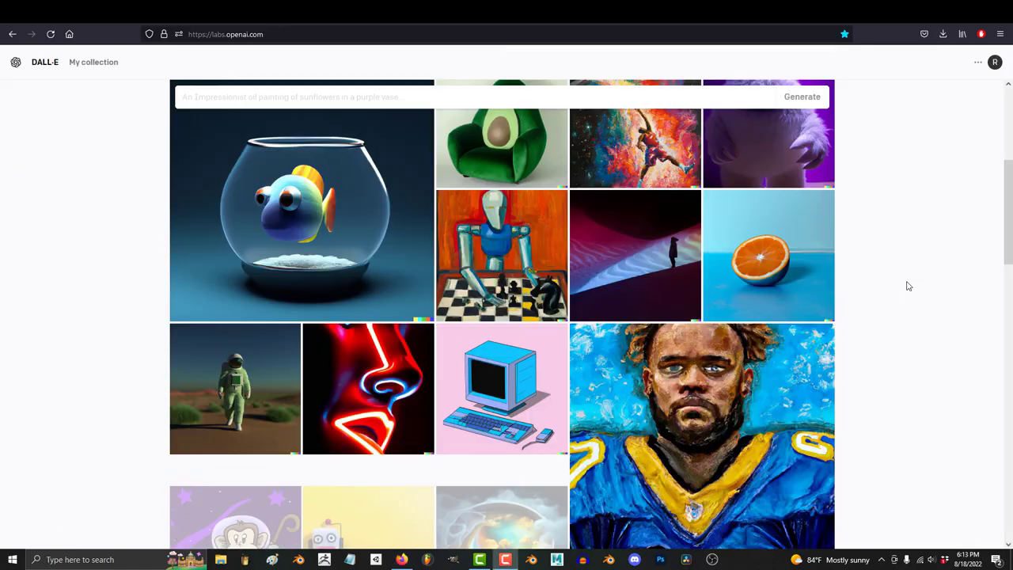
{"action": "scroll", "coordinate": [906, 285], "scroll_direction": "up", "scroll_amount": 5}
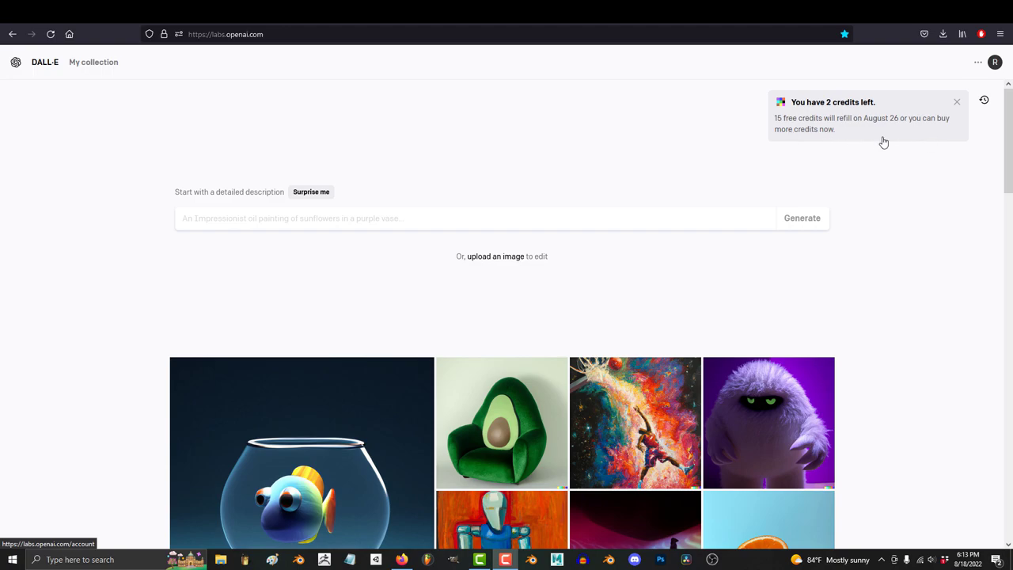
- View the basketball nebula example in full and close it
{"action": "scroll", "coordinate": [1010, 188], "scroll_direction": "down", "scroll_amount": 3}
{"action": "mouse_move", "coordinate": [663, 341]}
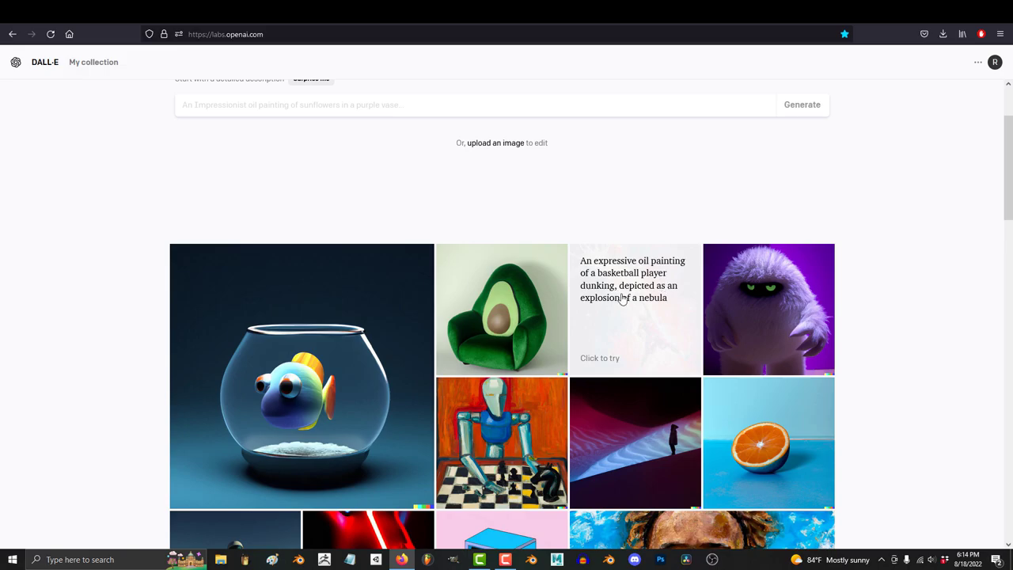
{"action": "left_click", "coordinate": [637, 345]}
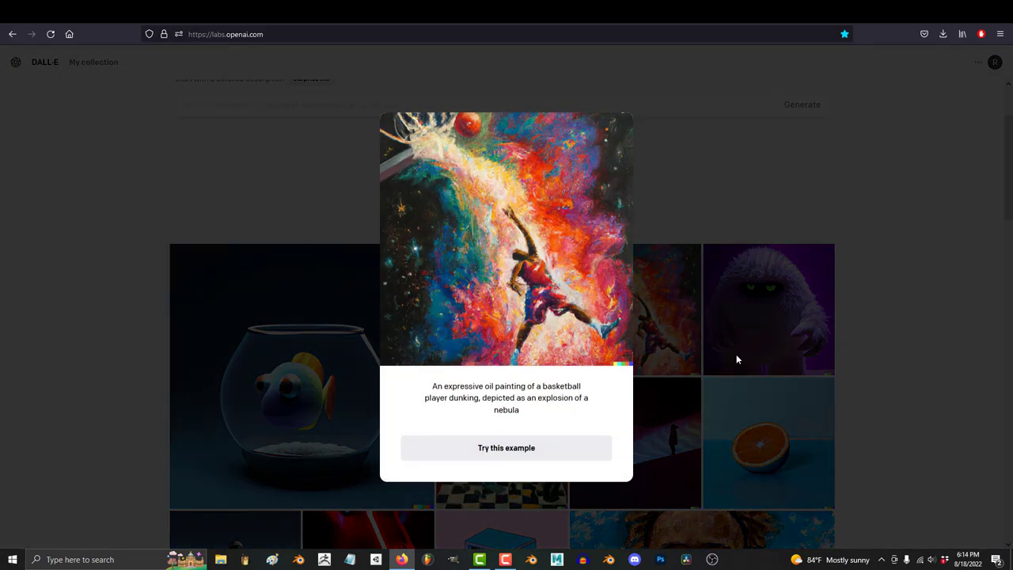
{"action": "left_click", "coordinate": [737, 359]}
- View and close the Shiba Inu example, then open the hand-drawn sailboat example
{"action": "left_click_drag", "start_coordinate": [1009, 218], "coordinate": [1009, 498]}
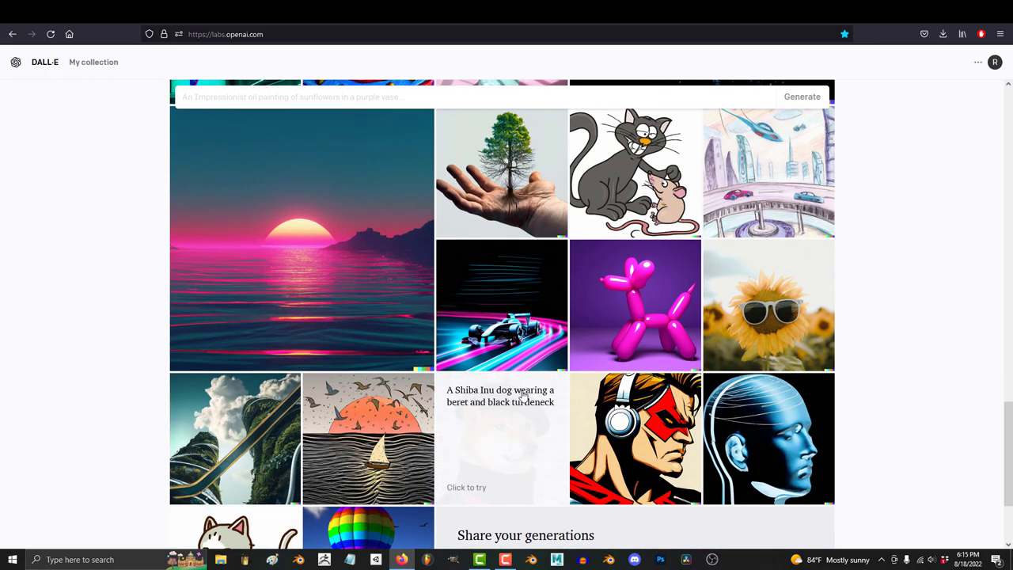
{"action": "left_click", "coordinate": [520, 451]}
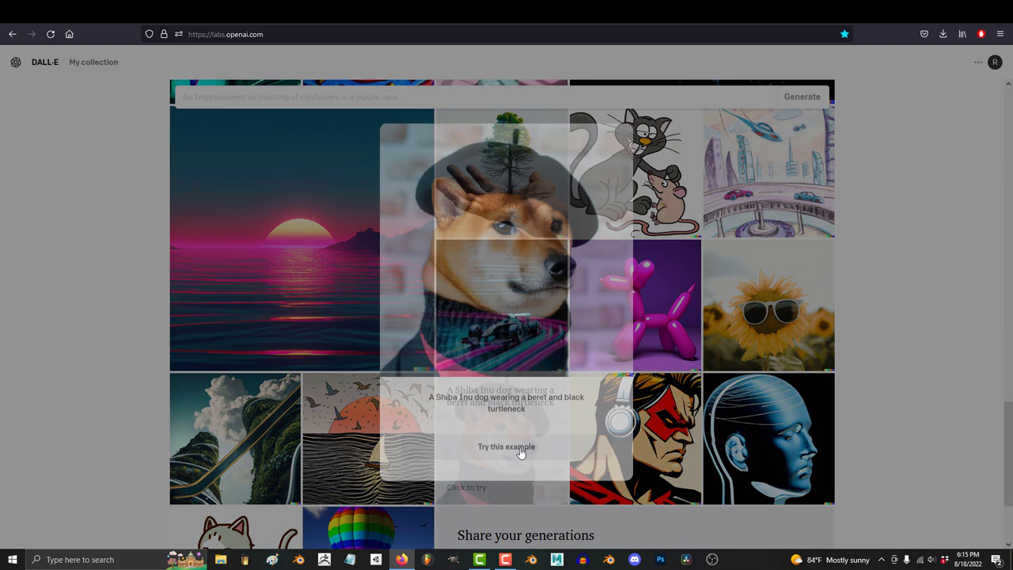
{"action": "left_click", "coordinate": [947, 301]}
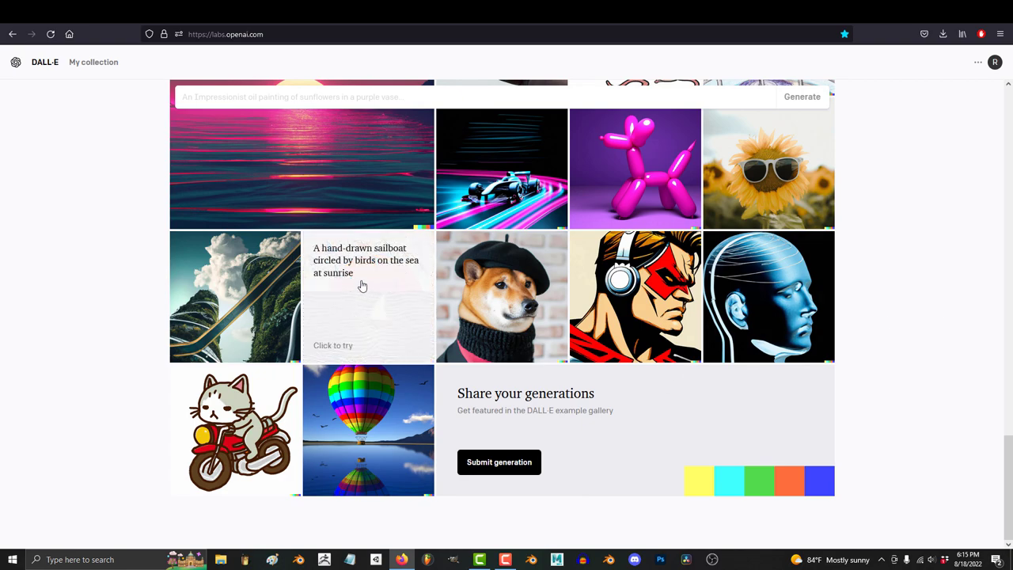
{"action": "left_click", "coordinate": [401, 324]}
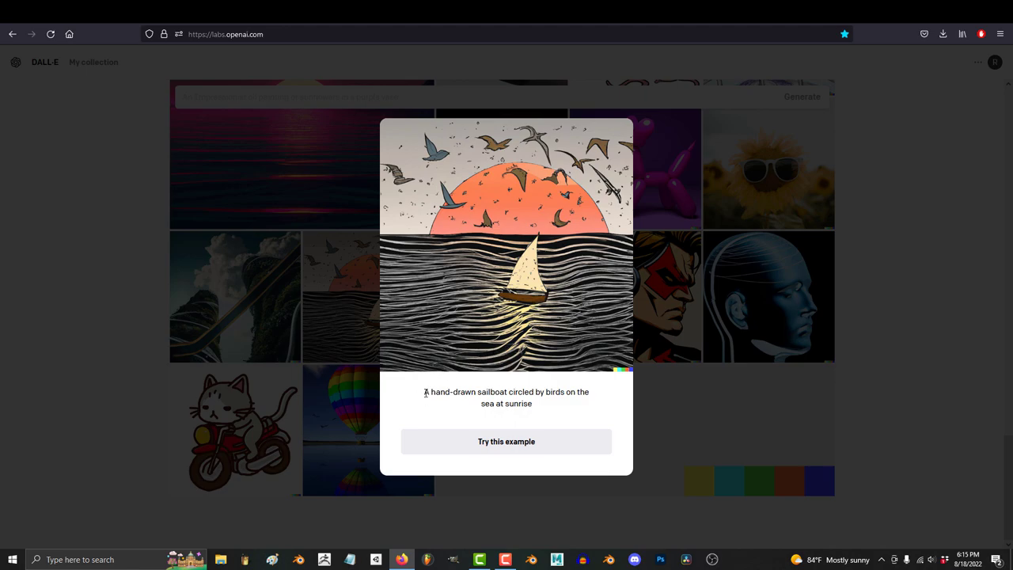
- Generate 'smiling godzilla joyfully destroying tokyo, painted by Raffaello Sanzio da Urbino' and inspect the third image
{"action": "left_click_drag", "start_coordinate": [426, 393], "coordinate": [442, 392]}
{"action": "type", "text": "smiling godzilla joyfully"}
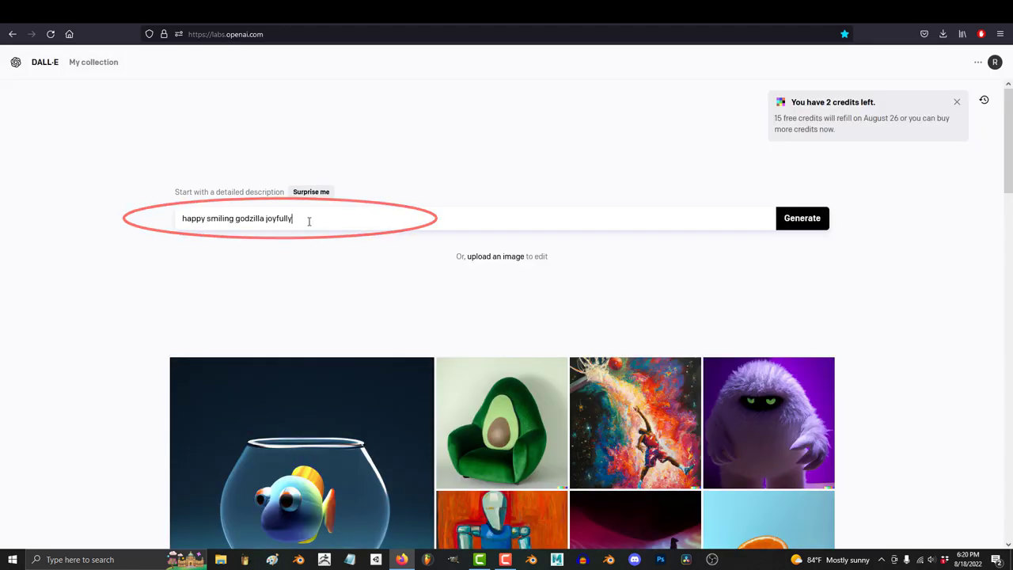
{"action": "type", "text": " destroying tokyo,"}
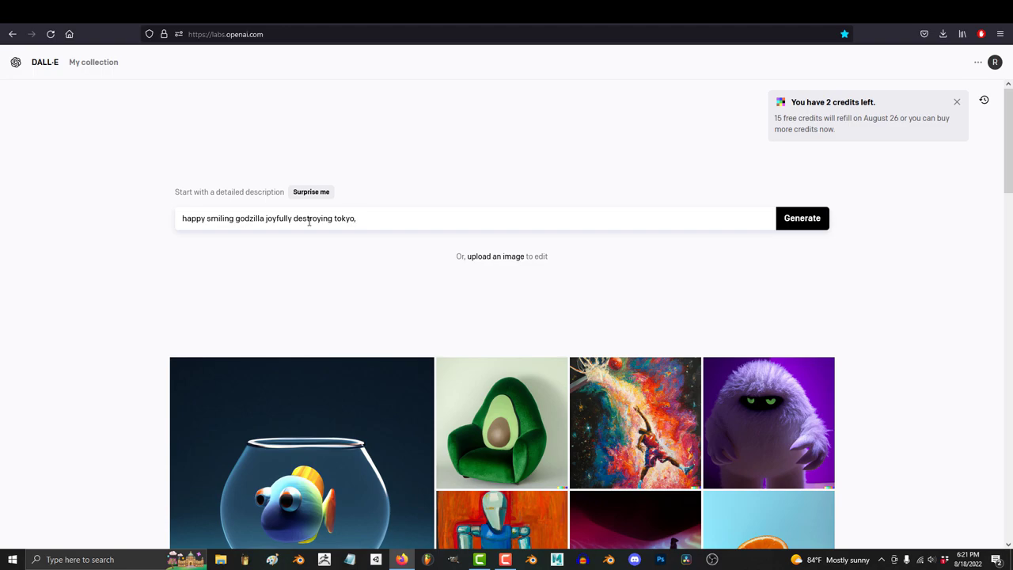
{"action": "type", "text": " painted by Raffaello Sanzio da Urbino"}
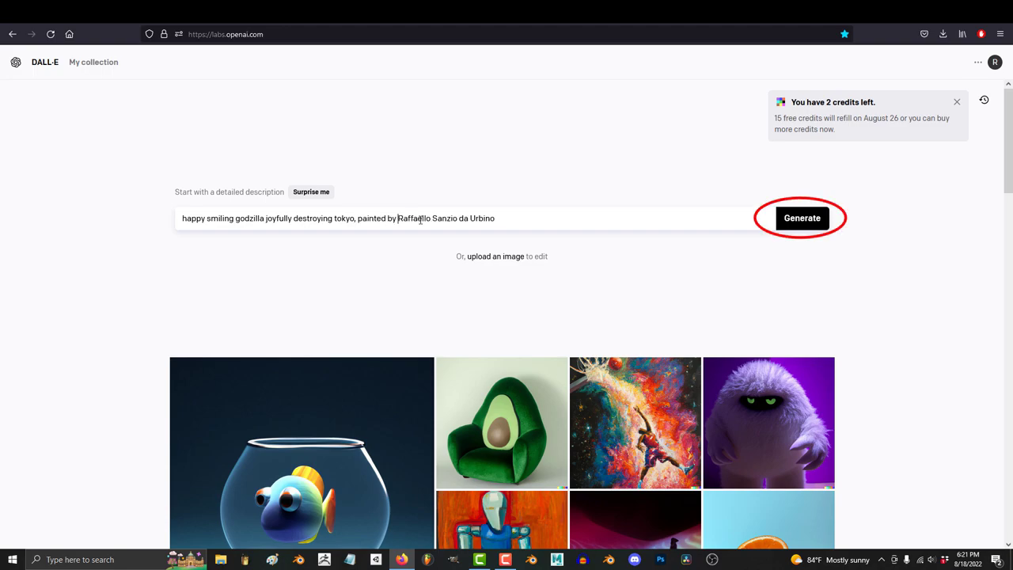
{"action": "left_click", "coordinate": [803, 220]}
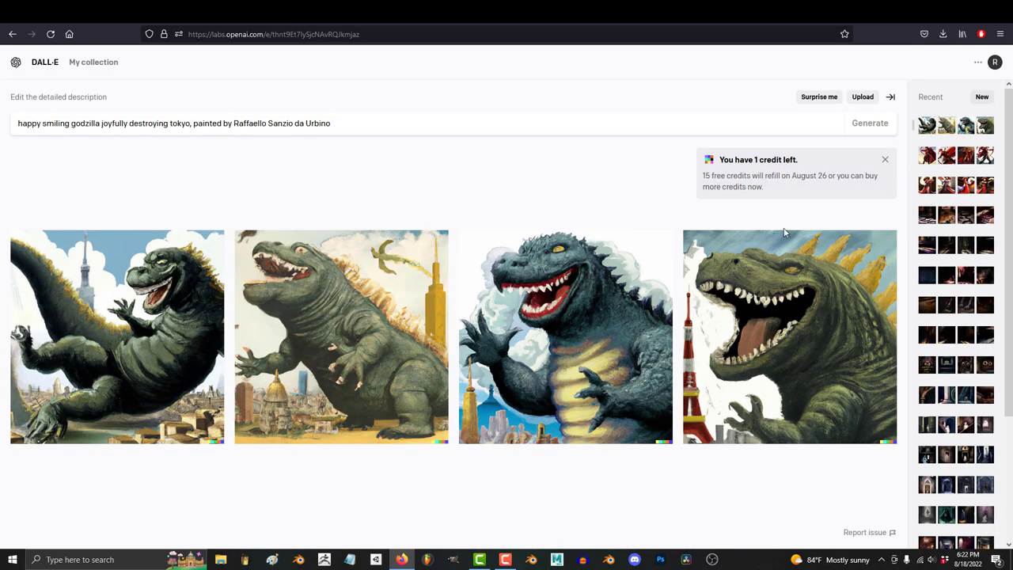
{"action": "left_click", "coordinate": [617, 312]}
{"action": "left_click", "coordinate": [32, 97]}
- Swap the painter to Vincent Van Gogh, regenerate, and enlarge the third Godzilla painting
{"action": "left_click_drag", "start_coordinate": [235, 123], "coordinate": [446, 123]}
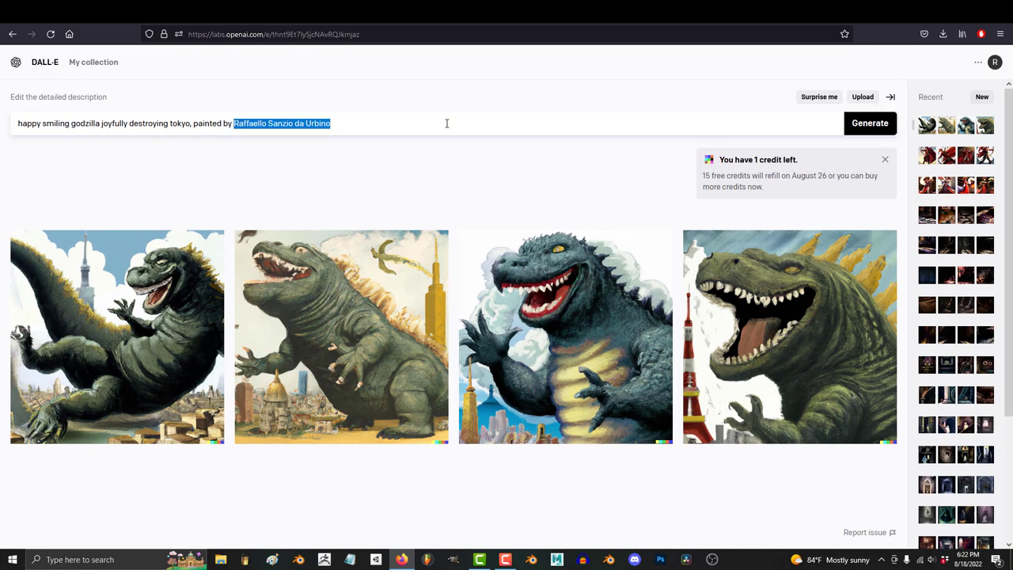
{"action": "type", "text": "Vincent Van Gogh"}
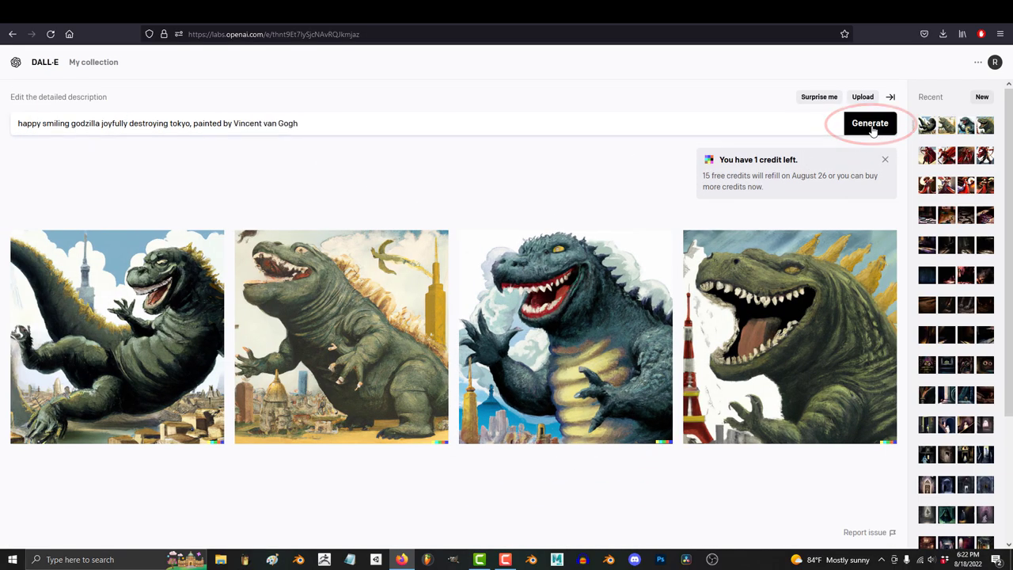
{"action": "left_click", "coordinate": [870, 124]}
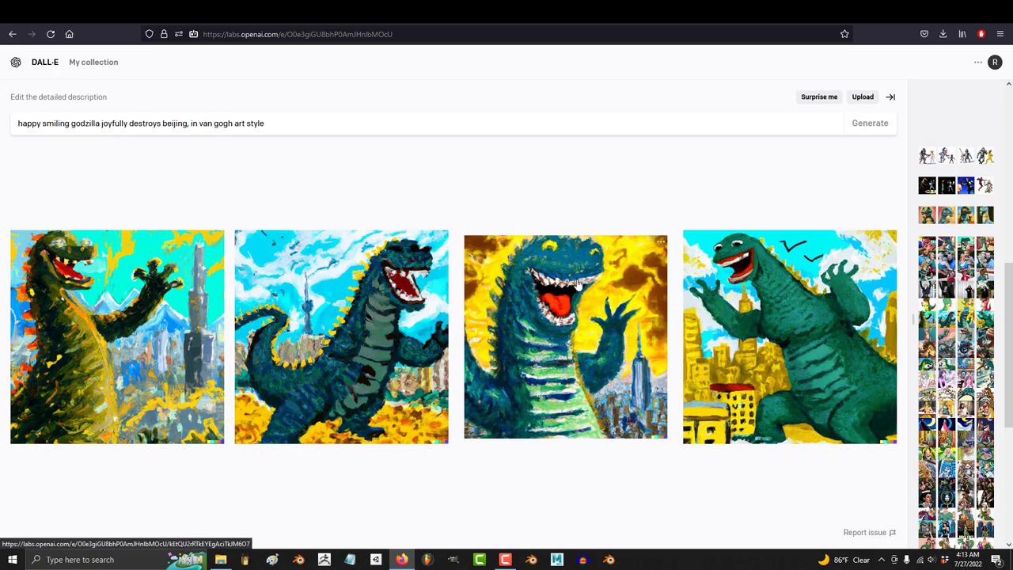
{"action": "left_click", "coordinate": [613, 304]}
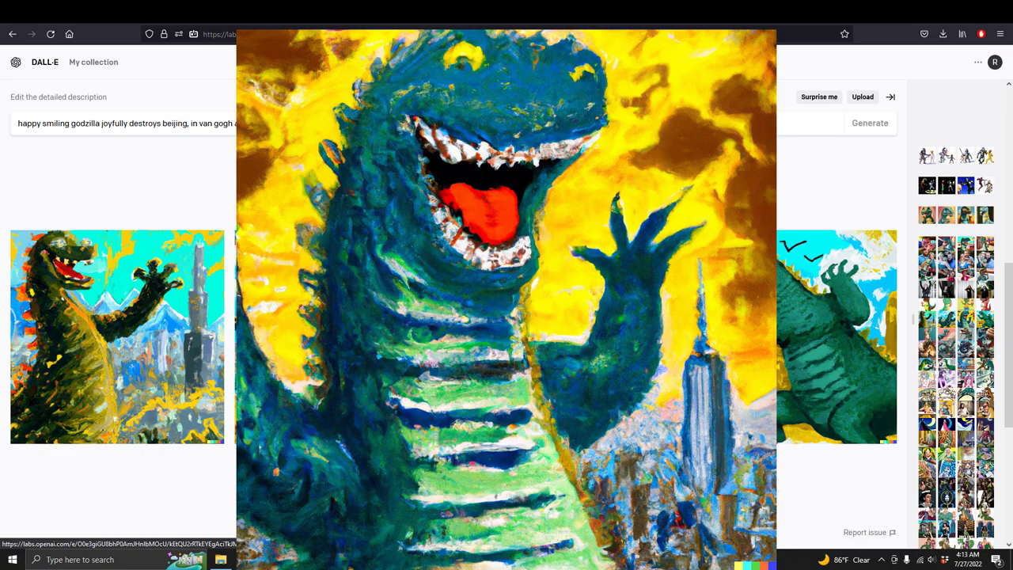
{"action": "key", "text": "Escape"}
{"action": "scroll", "coordinate": [956, 356], "scroll_direction": "down", "scroll_amount": 5}
- Load the kawaii anime girl generation, then go back to the 'Top 5 New Results!' video
{"action": "left_click", "coordinate": [982, 380]}
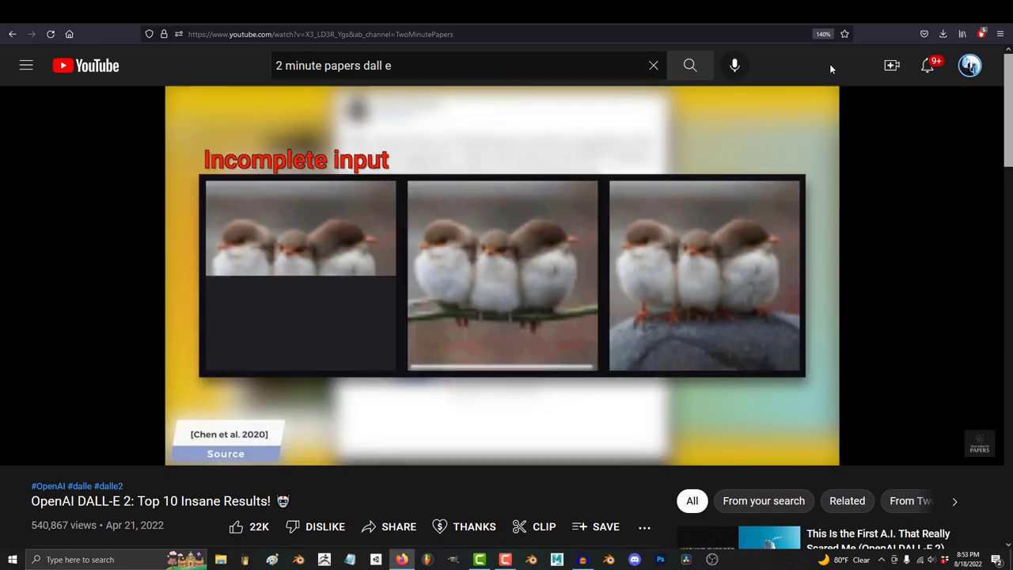
{"action": "key", "text": "alt+Left"}
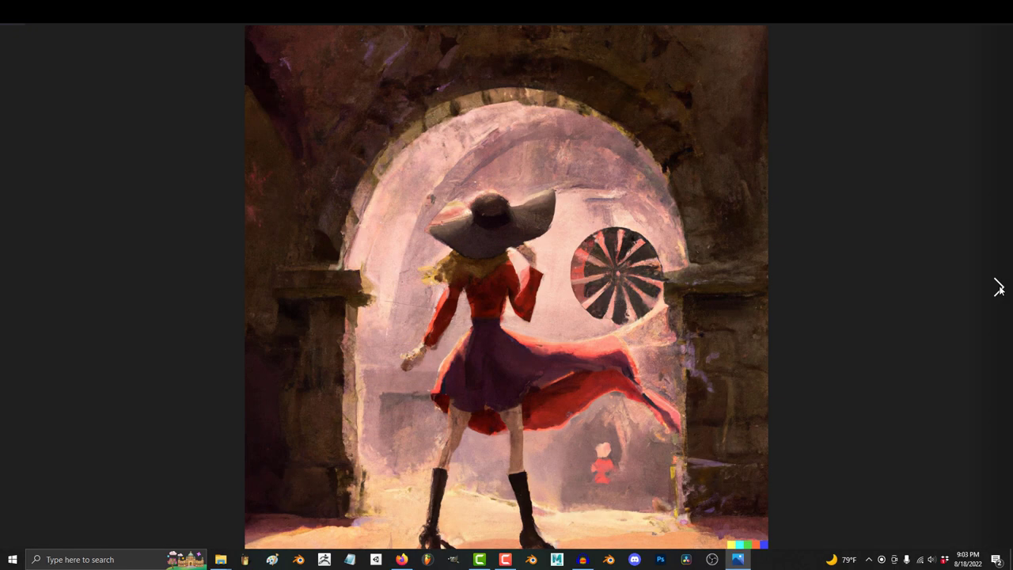
- Step through eleven generated pictures of the woman in a wide hat before castles
{"action": "left_click", "coordinate": [999, 288]}
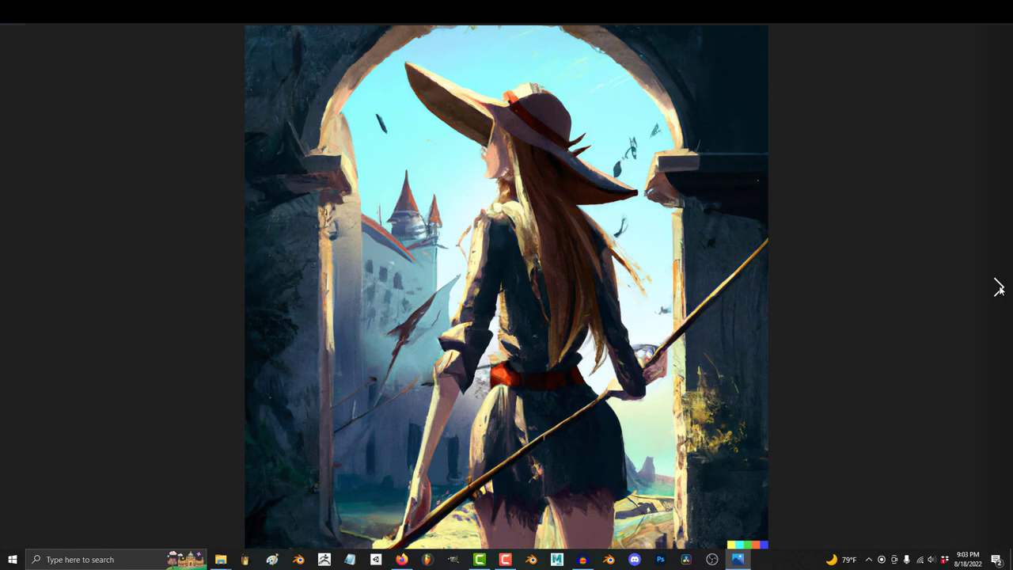
{"action": "left_click", "coordinate": [999, 288]}
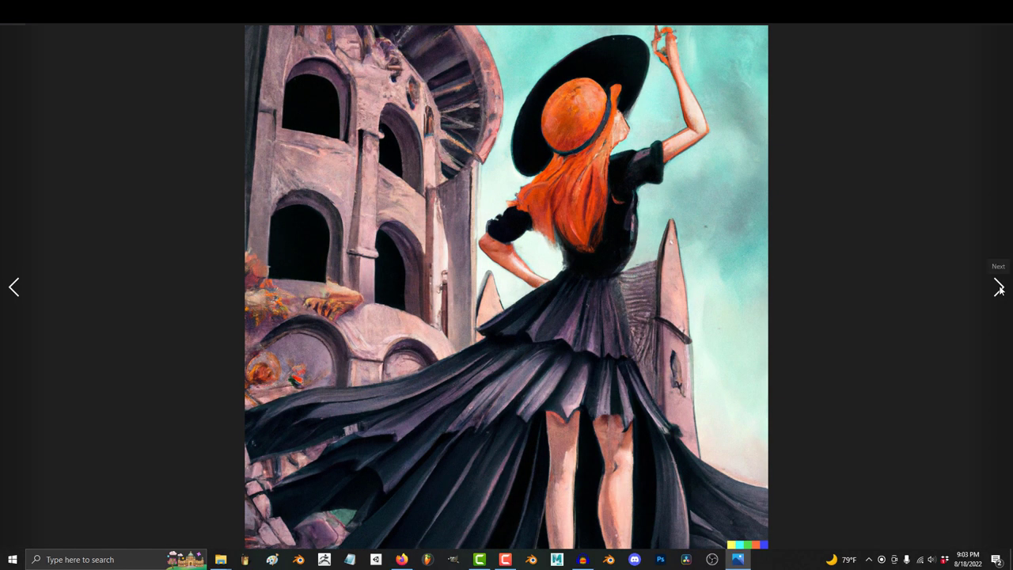
{"action": "left_click", "coordinate": [999, 288]}
{"action": "left_click", "coordinate": [999, 288]}
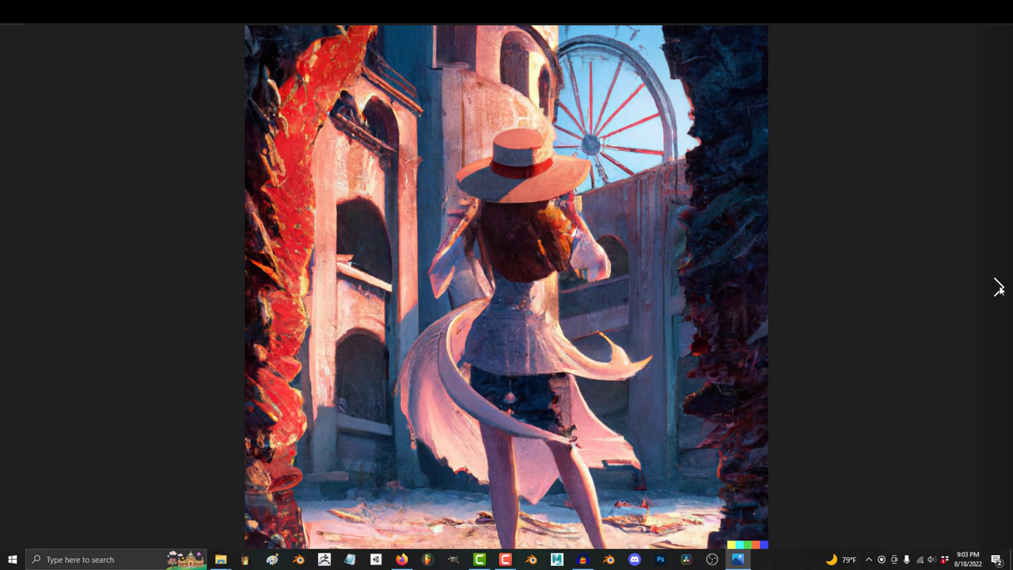
{"action": "left_click", "coordinate": [999, 288]}
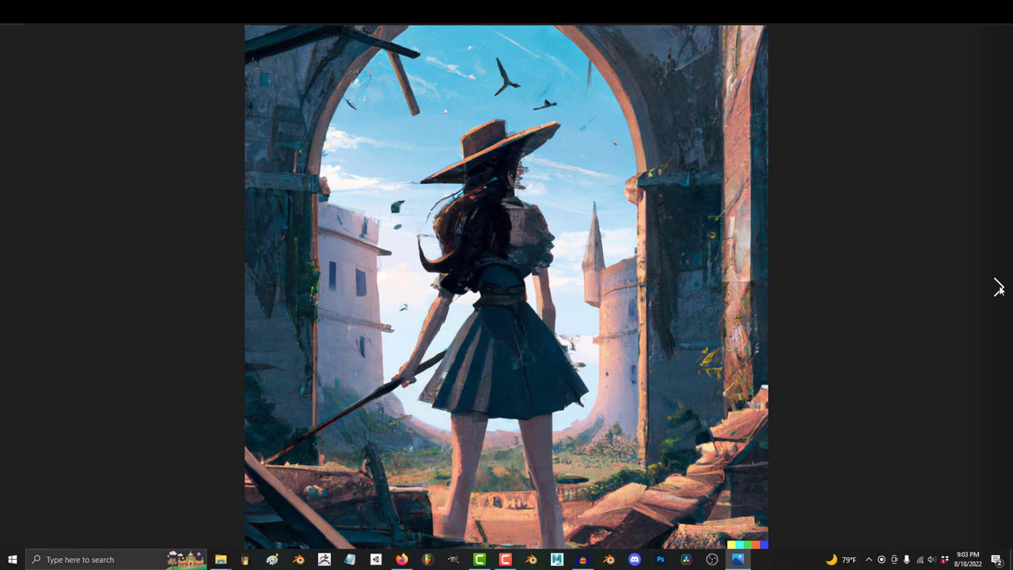
{"action": "left_click", "coordinate": [999, 288]}
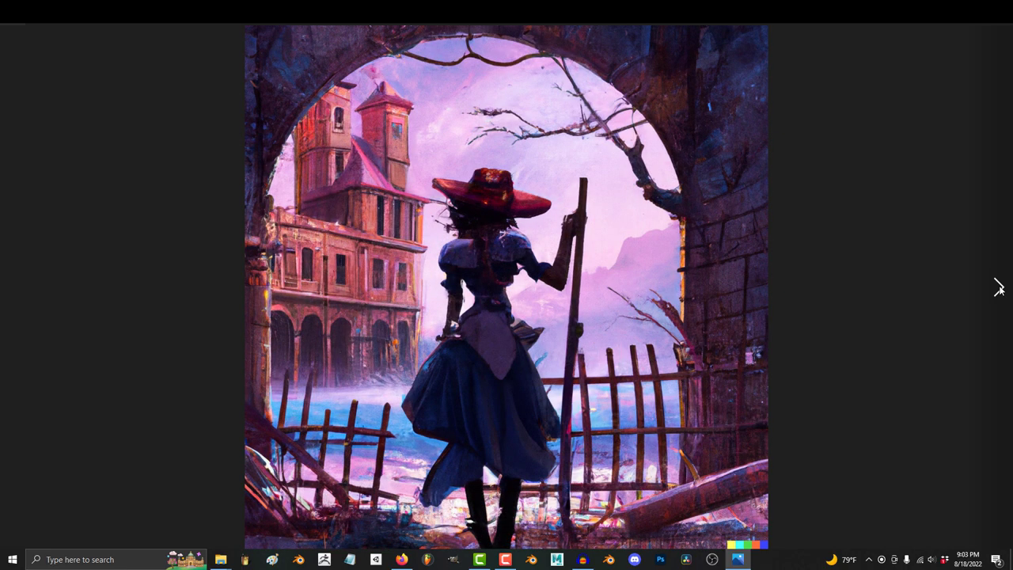
{"action": "left_click", "coordinate": [999, 288]}
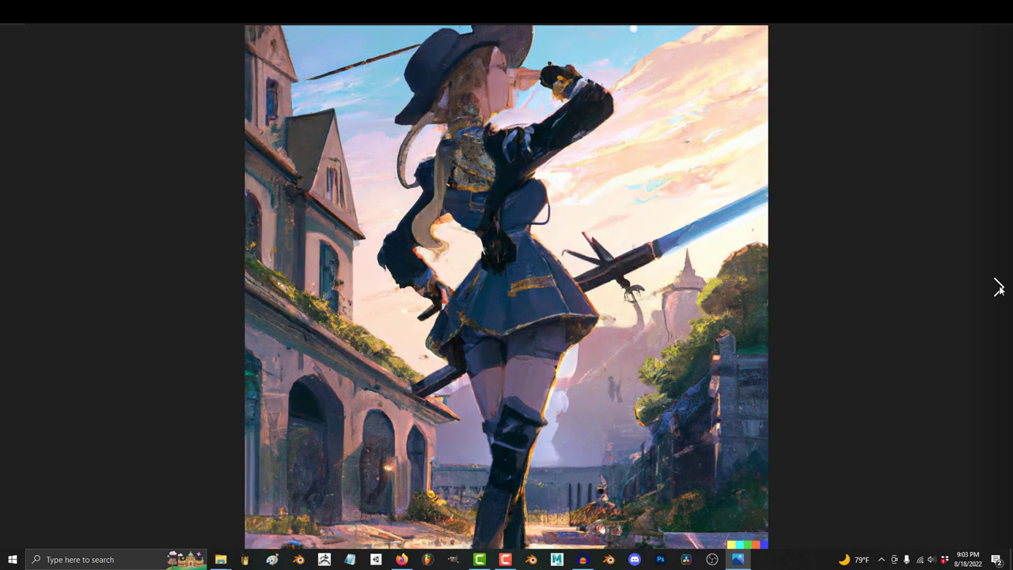
{"action": "left_click", "coordinate": [999, 288]}
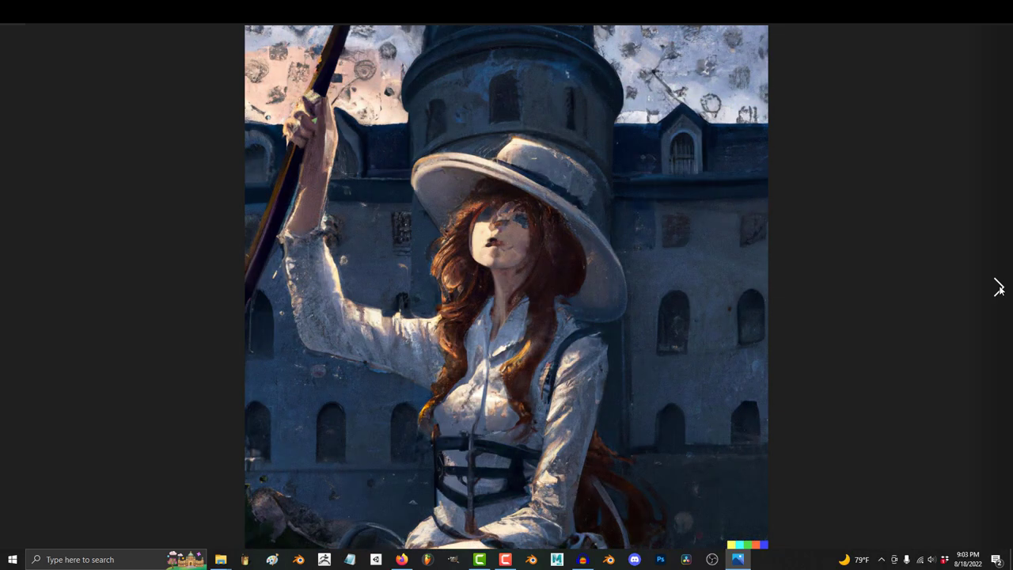
{"action": "left_click", "coordinate": [999, 289]}
{"action": "left_click", "coordinate": [999, 289]}
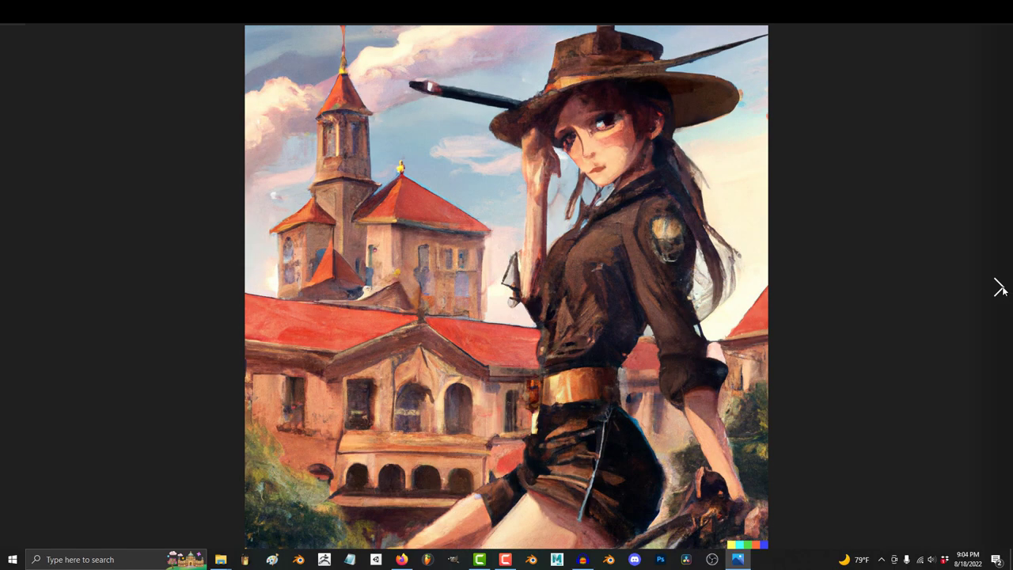
{"action": "left_click", "coordinate": [1000, 288]}
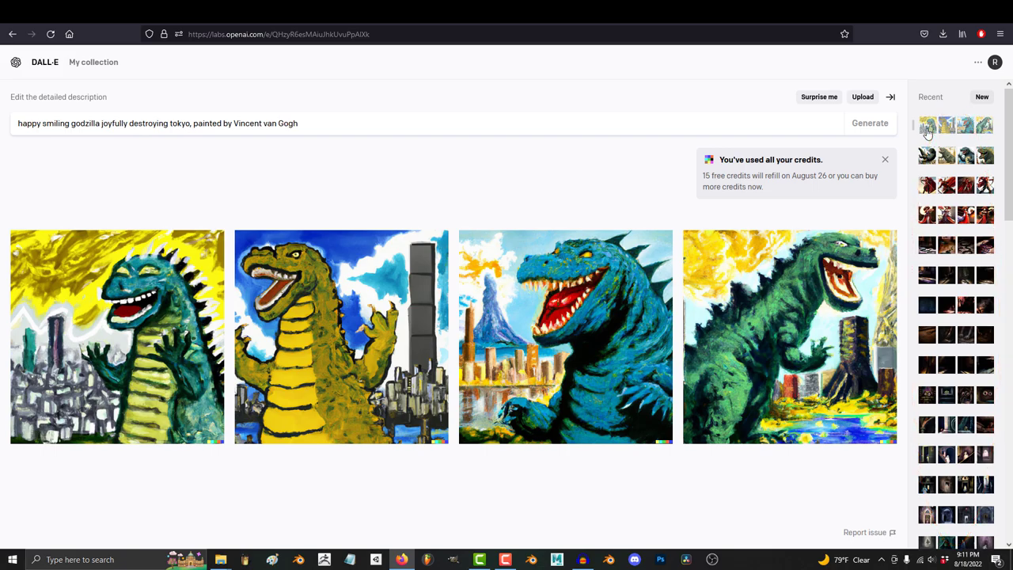
- Load a past generation, rewrite it to the medieval princess versus angry chinese dragon prompt, and generate
{"action": "left_click", "coordinate": [928, 159]}
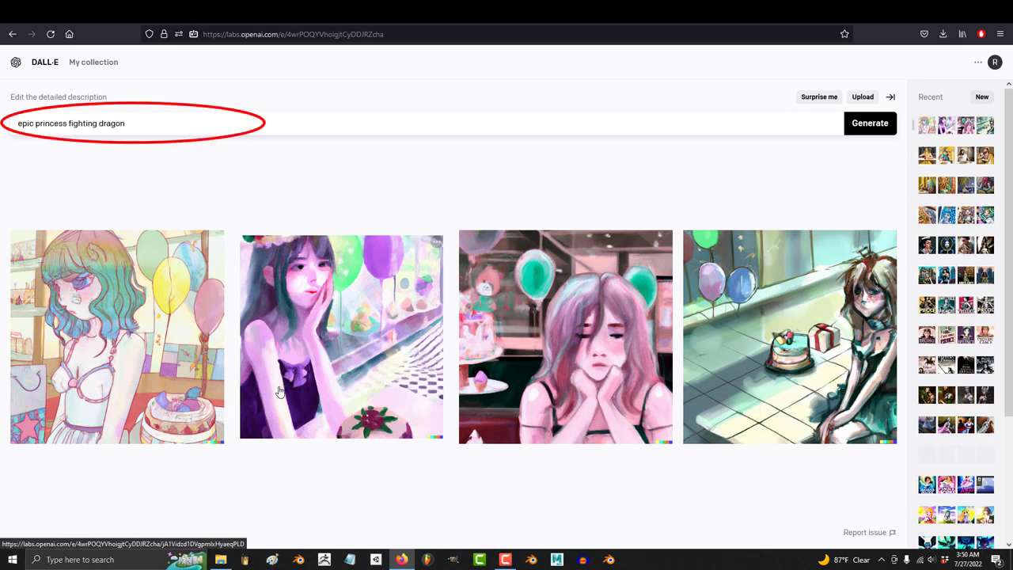
{"action": "key", "text": "BackSpace"}
{"action": "key", "text": "BackSpace"}
{"action": "key", "text": "BackSpace"}
{"action": "key", "text": "BackSpace"}
{"action": "key", "text": "BackSpace"}
{"action": "key", "text": "BackSpace"}
{"action": "key", "text": "BackSpace"}
{"action": "key", "text": "BackSpace"}
{"action": "type", "text": "angry chinese dragon "}
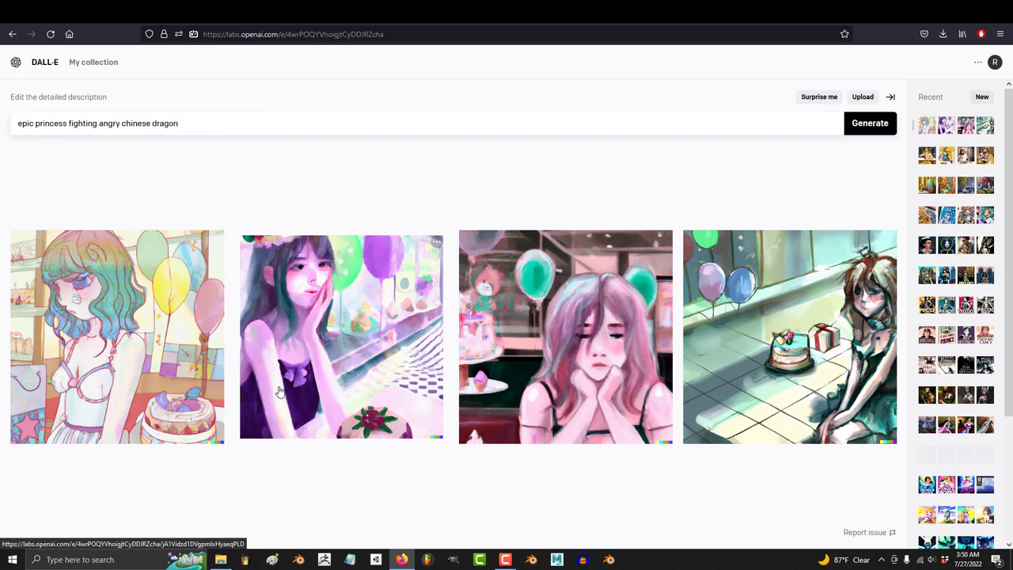
{"action": "type", "text": "medieval "}
{"action": "type", "text": "tal art"}
{"action": "key", "text": "Return"}
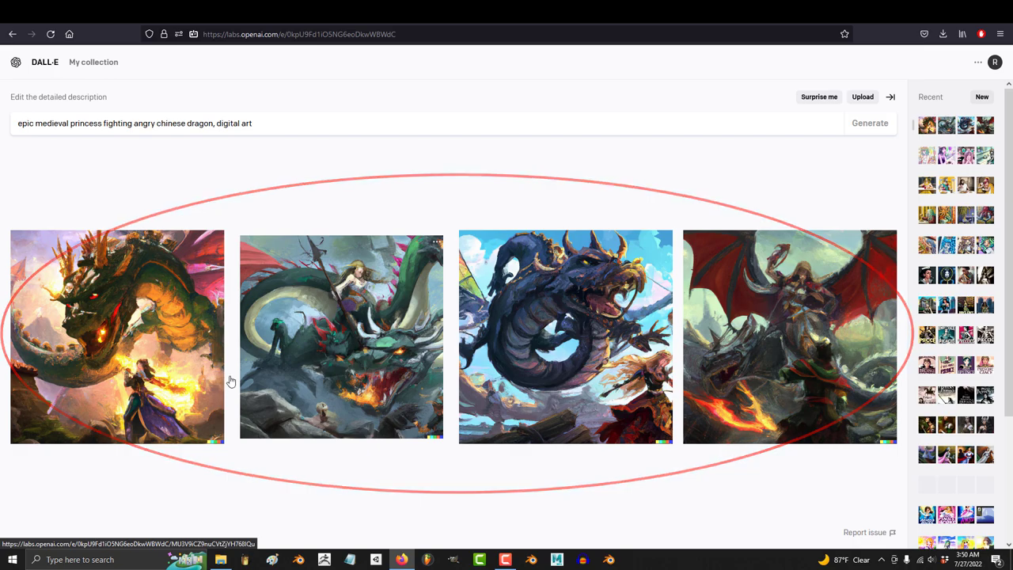
- Open the first and second dragon images, page through them, then open the princess on the red dragon
{"action": "left_click", "coordinate": [179, 317]}
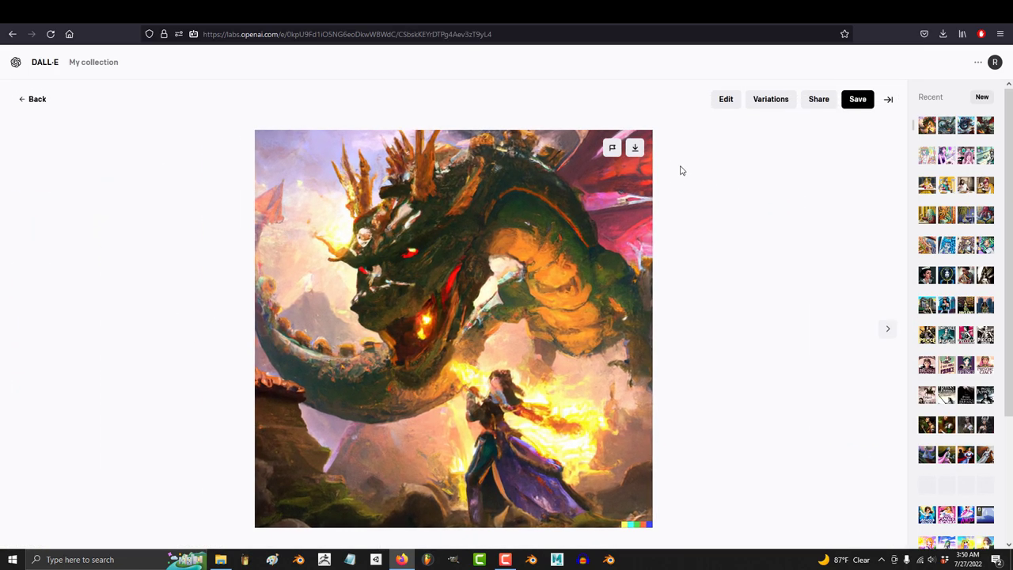
{"action": "left_click", "coordinate": [36, 99]}
{"action": "left_click", "coordinate": [348, 298]}
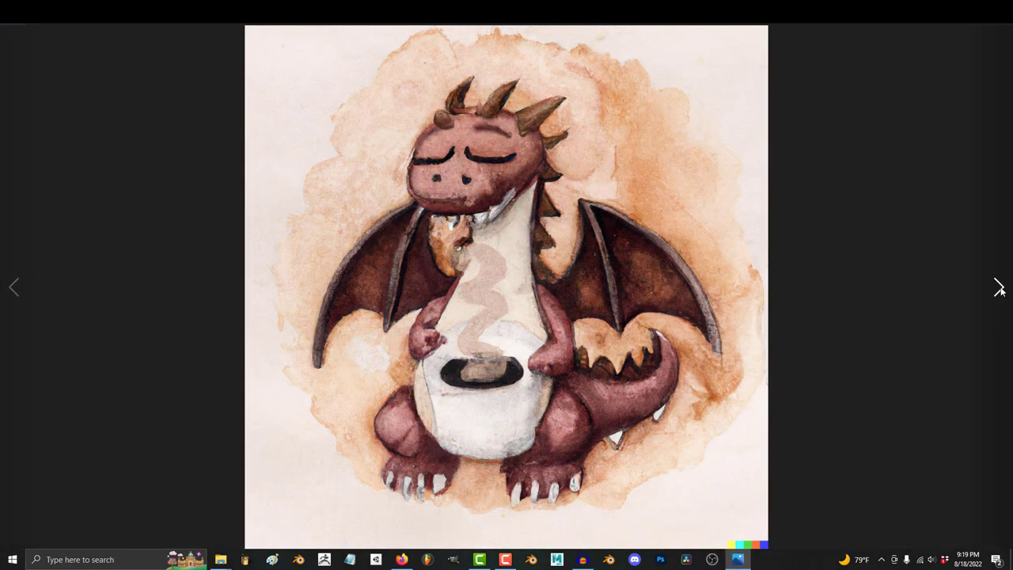
{"action": "left_click", "coordinate": [999, 288]}
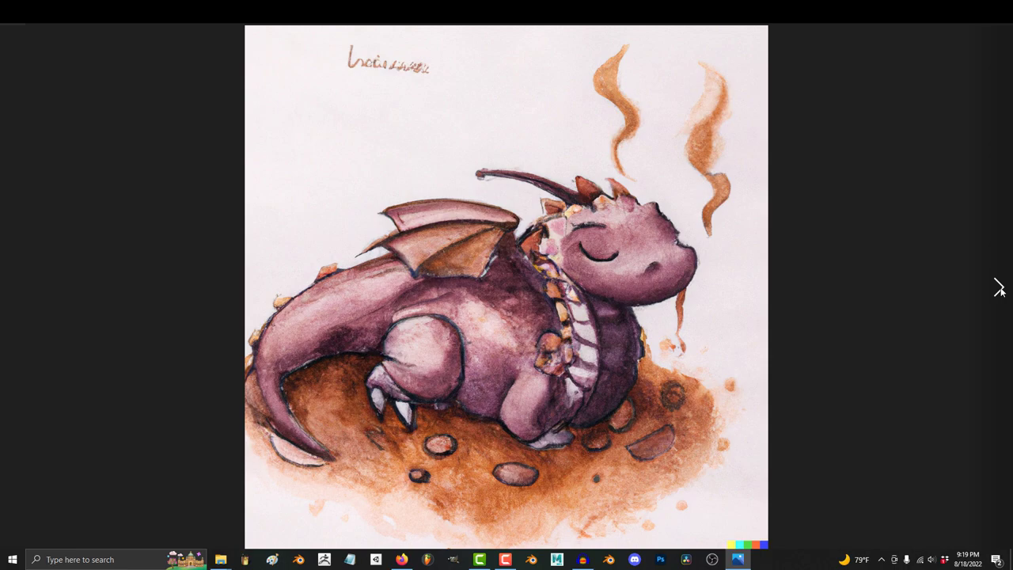
{"action": "left_click", "coordinate": [999, 288]}
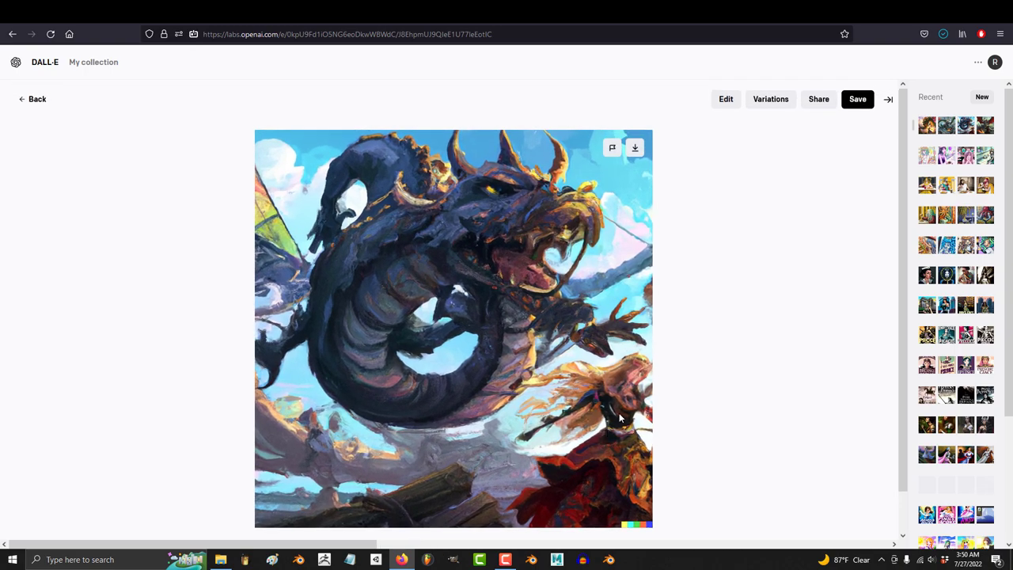
{"action": "key", "text": "Escape"}
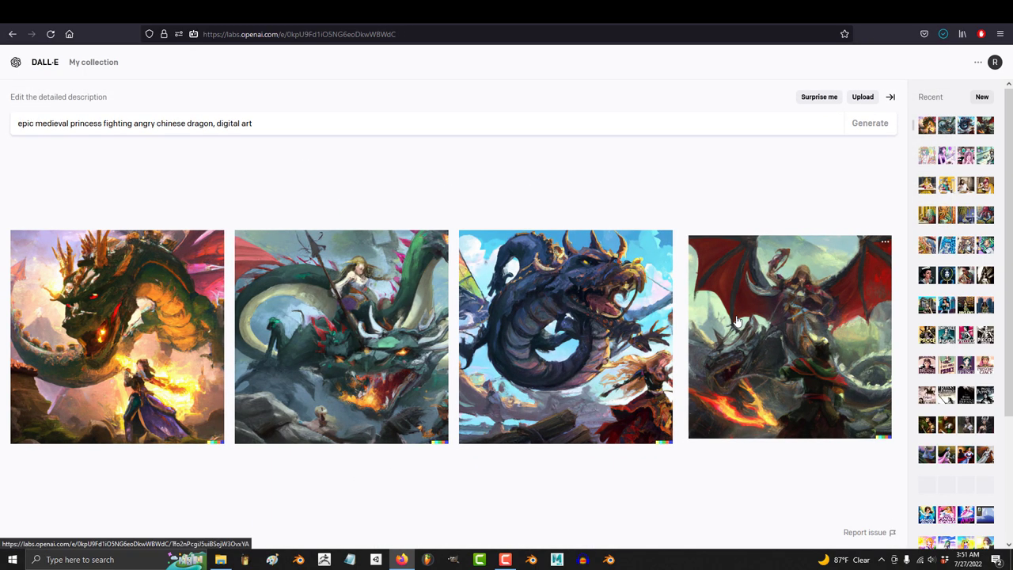
{"action": "left_click", "coordinate": [737, 319]}
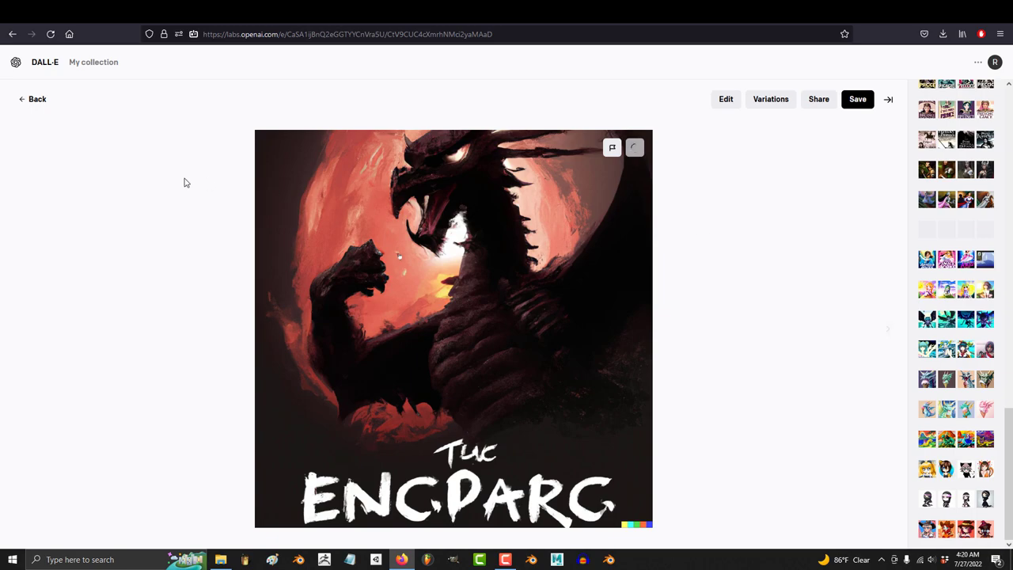
- View the second ninja dragon image, return to the four results, and scroll the Recent sidebar
{"action": "left_click", "coordinate": [38, 99]}
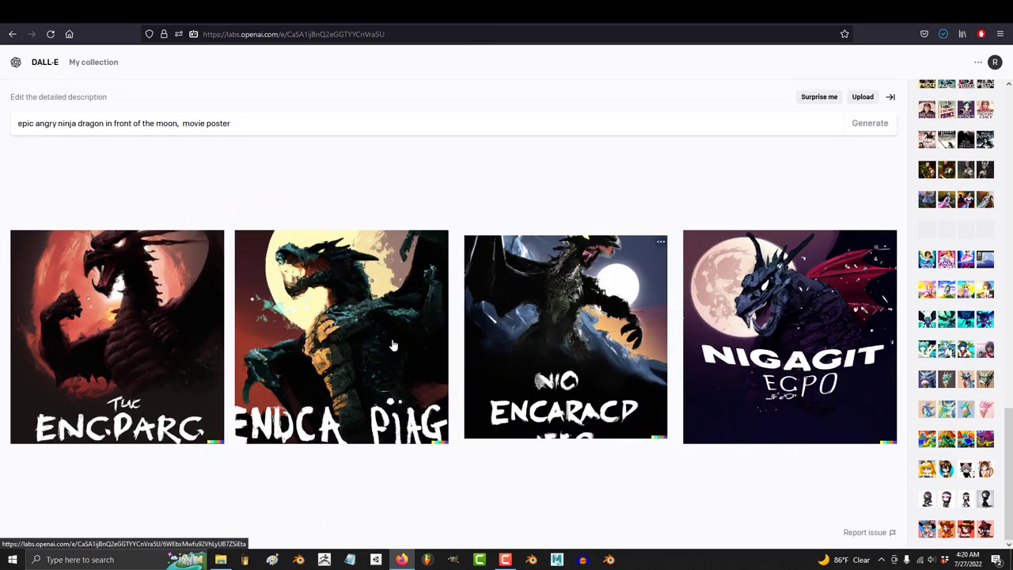
{"action": "left_click", "coordinate": [396, 342]}
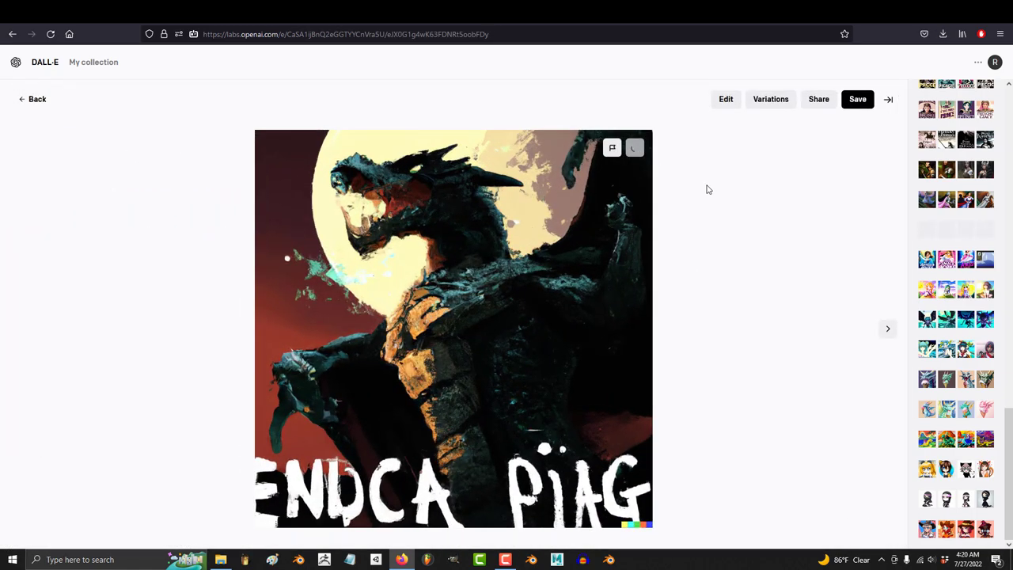
{"action": "left_click", "coordinate": [37, 99]}
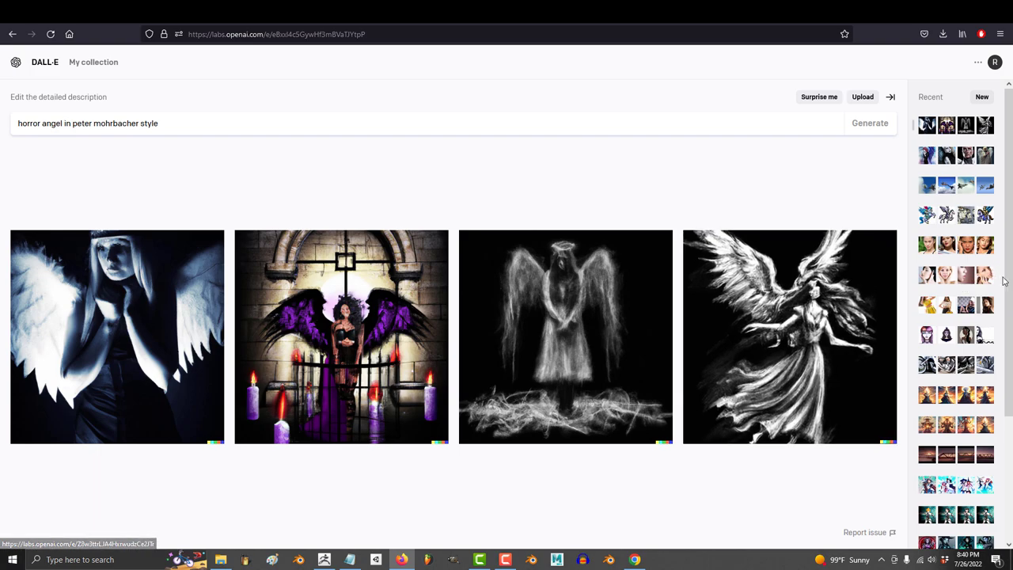
{"action": "scroll", "coordinate": [995, 276], "scroll_direction": "down", "scroll_amount": 3}
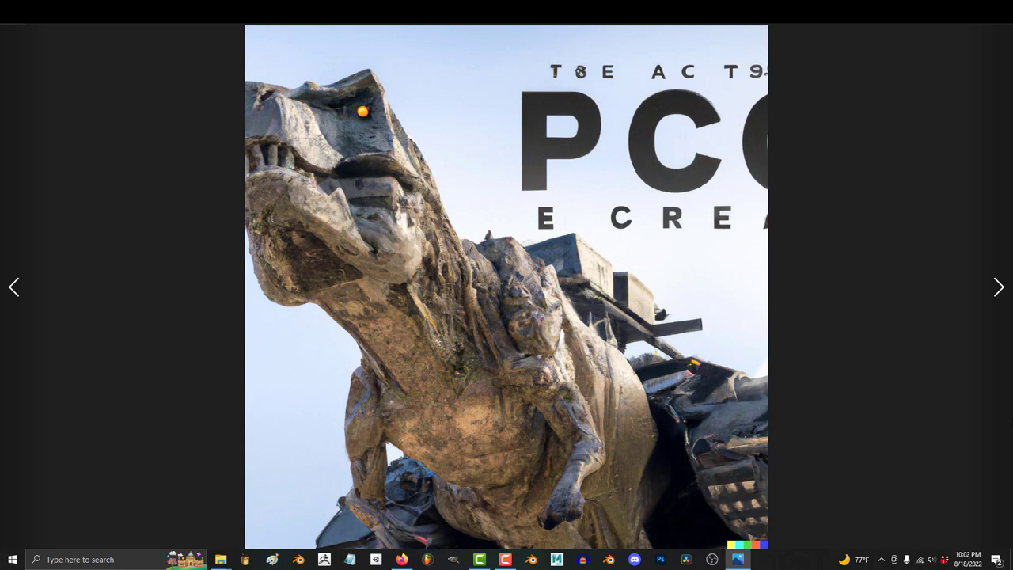
- Advance through the saved dinosaur poster and generated images in Photos
{"action": "key", "text": "Right"}
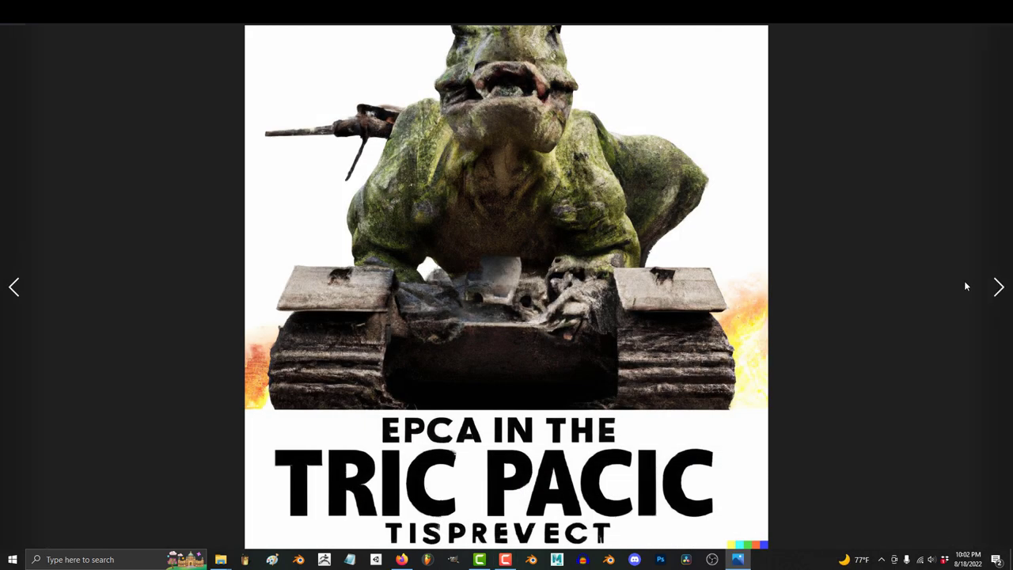
{"action": "left_click", "coordinate": [965, 283]}
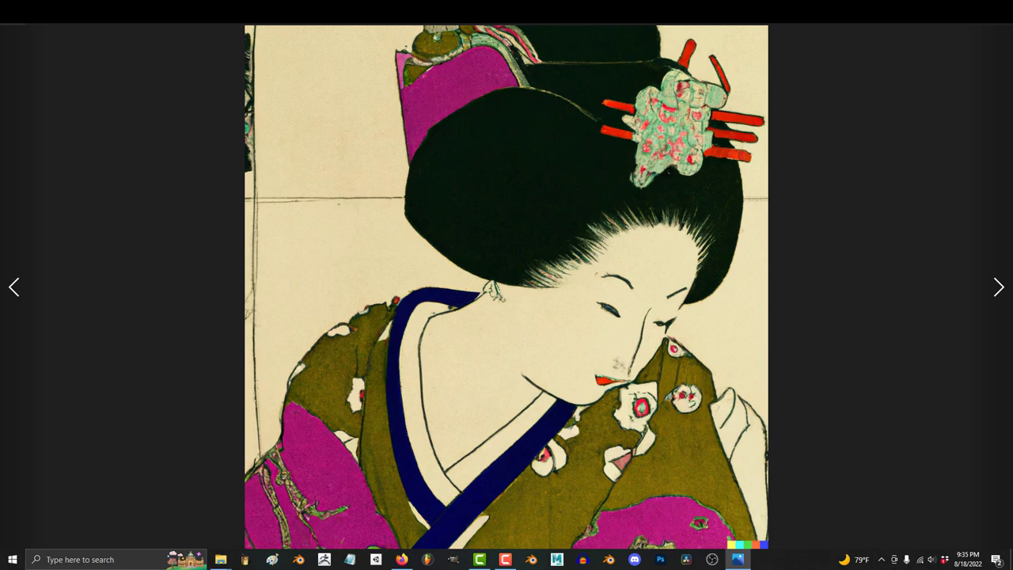
{"action": "left_click", "coordinate": [946, 319]}
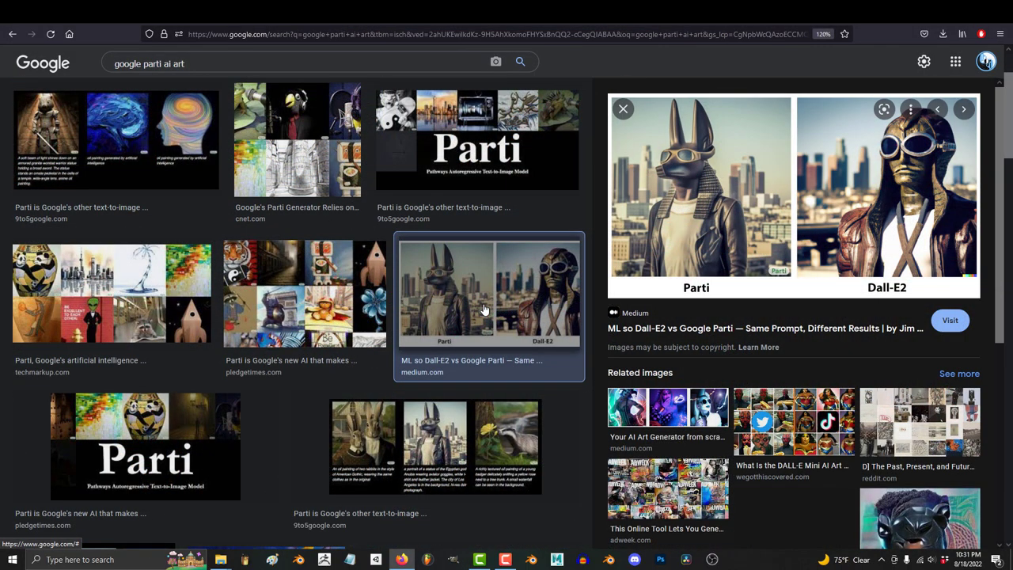
- Preview the Parti collage and Midjourney Portraits, then enter prompt 'adorable ice cream dragon, digital painting'
{"action": "left_click", "coordinate": [271, 313]}
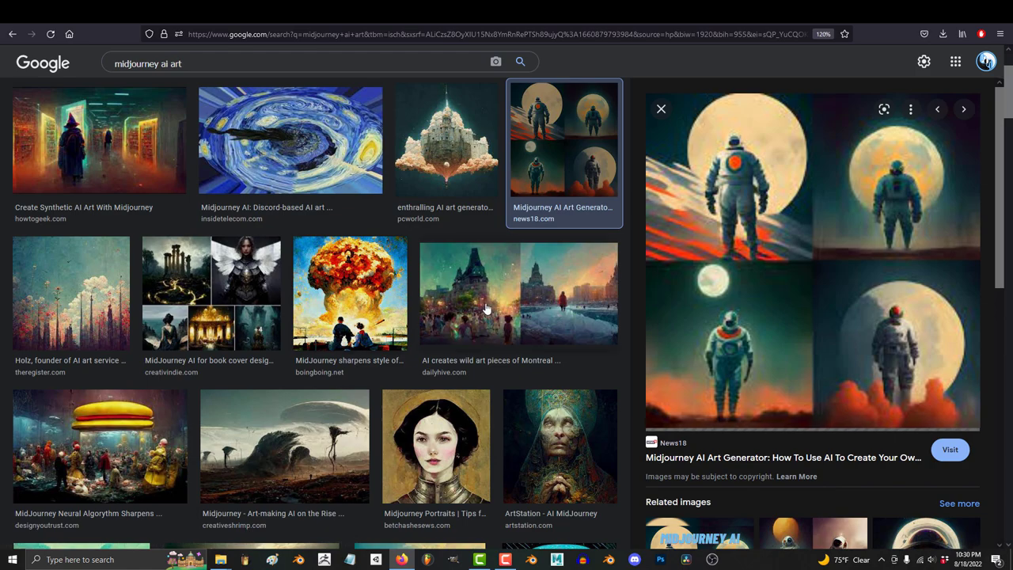
{"action": "scroll", "coordinate": [461, 378], "scroll_direction": "down", "scroll_amount": 1}
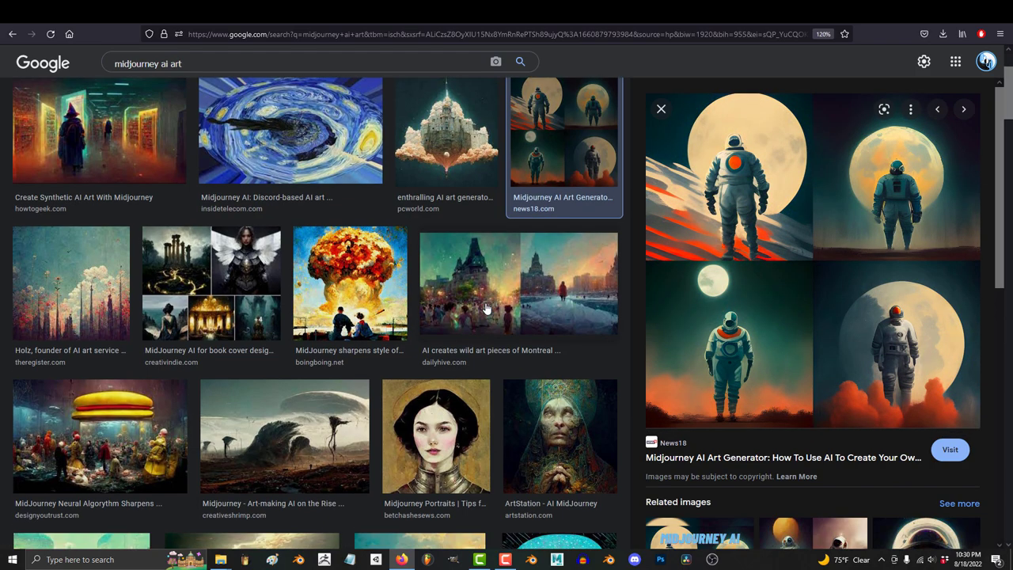
{"action": "left_click", "coordinate": [462, 379]}
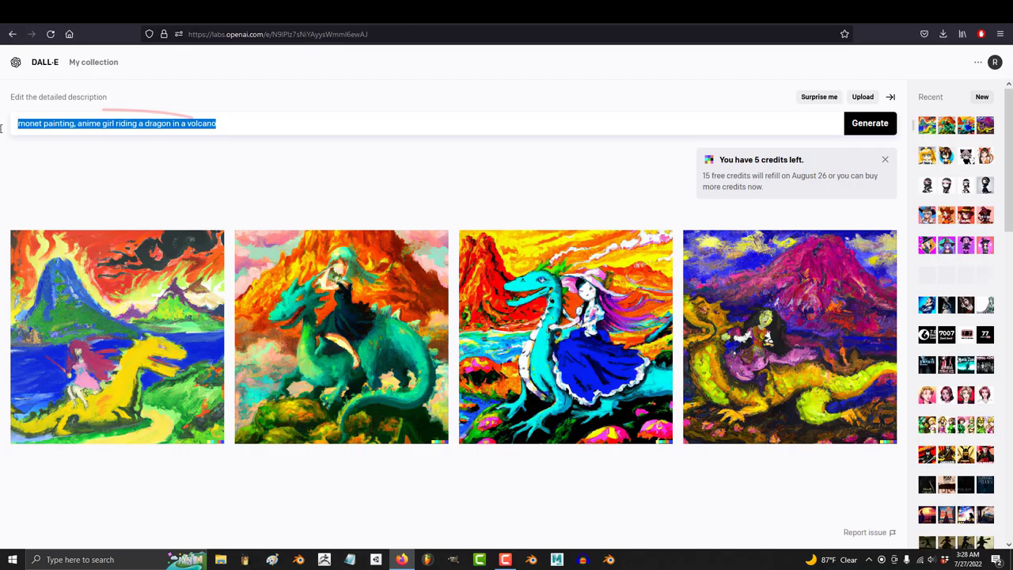
{"action": "type", "text": "adorable ic"}
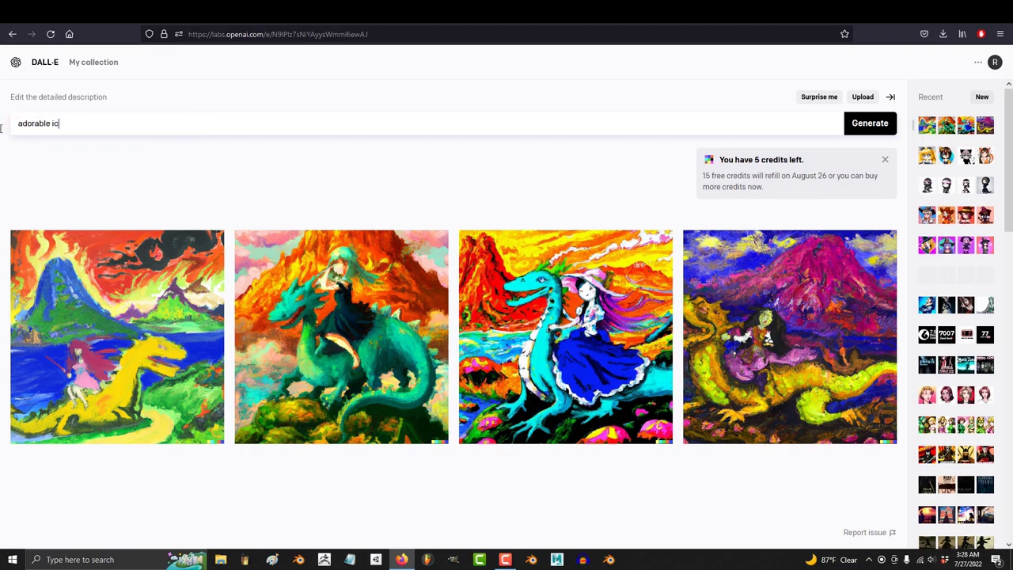
{"action": "type", "text": "e cream dragon, digital paintin"}
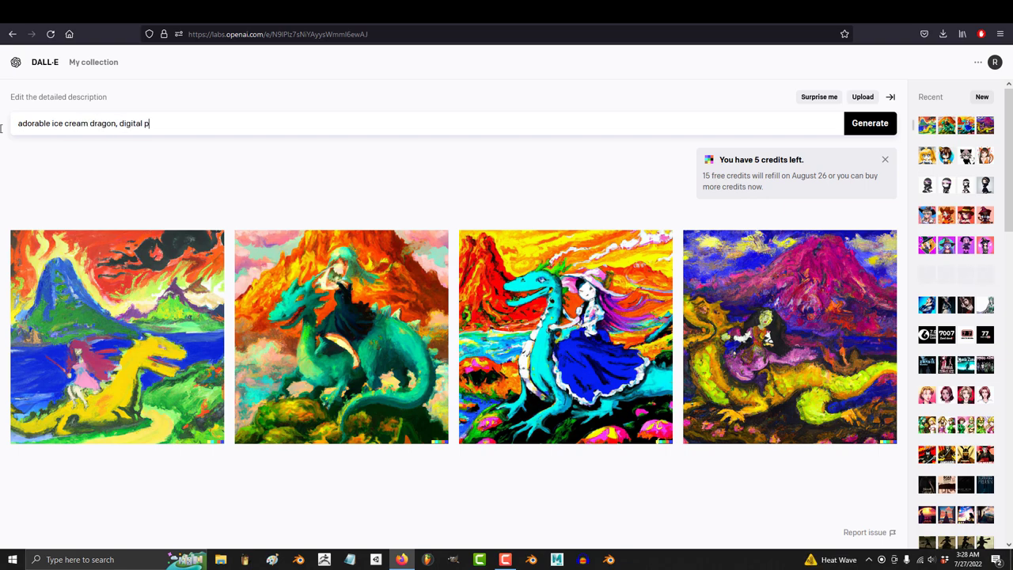
{"action": "type", "text": "g"}
- Generate images for 'adorable ice cream dragon, digital painting' and view the pink dragon result
{"action": "key", "text": "Return"}
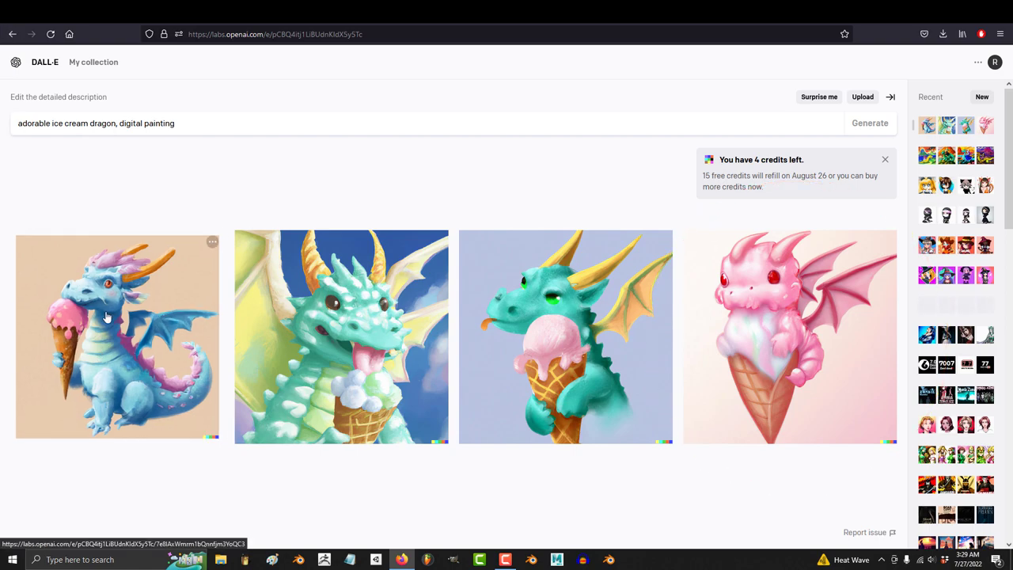
{"action": "left_click", "coordinate": [745, 311]}
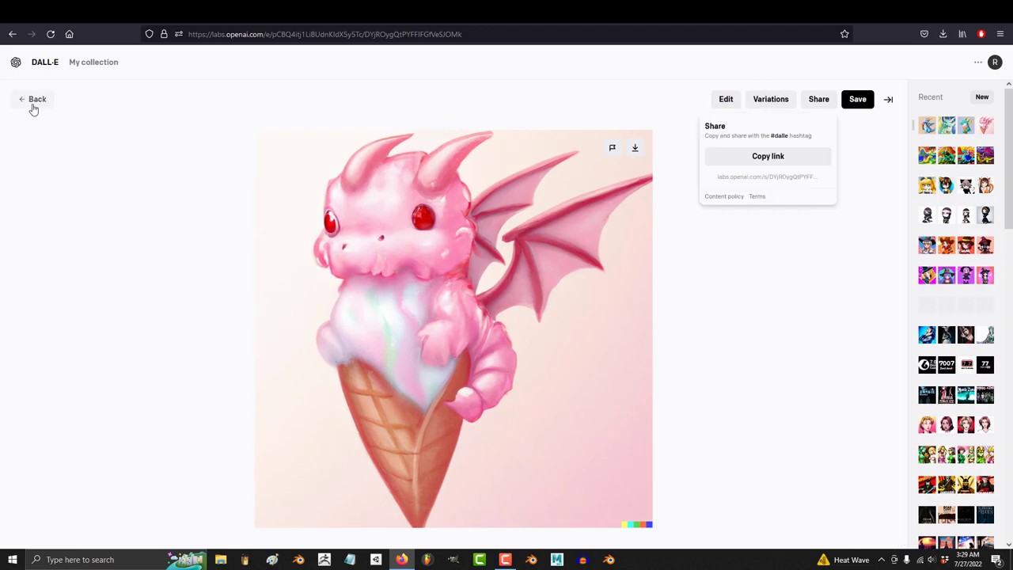
{"action": "left_click", "coordinate": [31, 102]}
- Replace 'adorable' with 'scary' in the prompt and generate again
{"action": "key", "text": "shift+Right"}
{"action": "key", "text": "shift+Right"}
{"action": "key", "text": "shift+Right"}
{"action": "key", "text": "shift+Right"}
{"action": "key", "text": "shift+Right"}
{"action": "key", "text": "shift+Right"}
{"action": "key", "text": "shift+Right"}
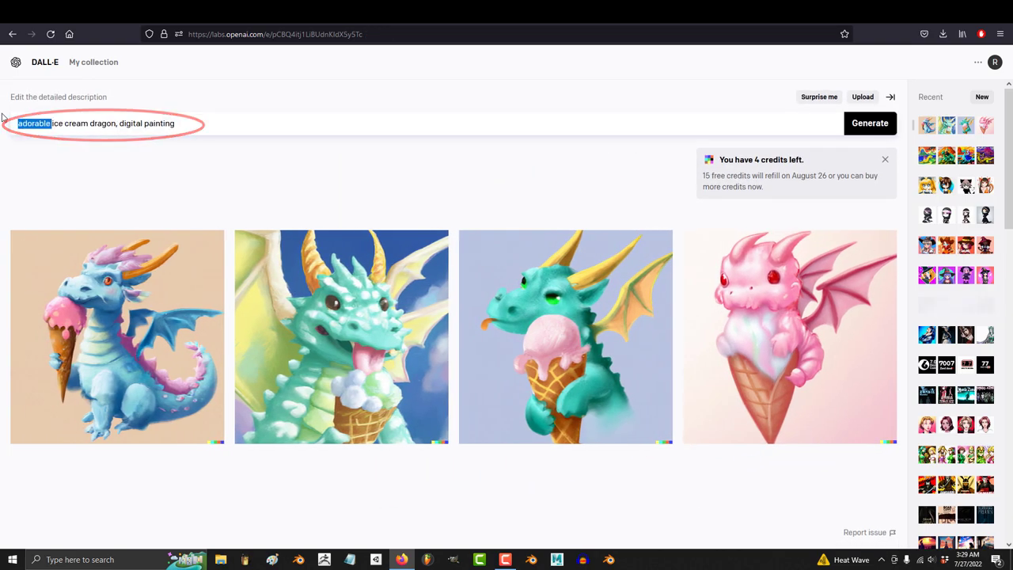
{"action": "type", "text": "terifying"}
{"action": "key", "text": "ctrl+BackSpace"}
{"action": "type", "text": "scary"}
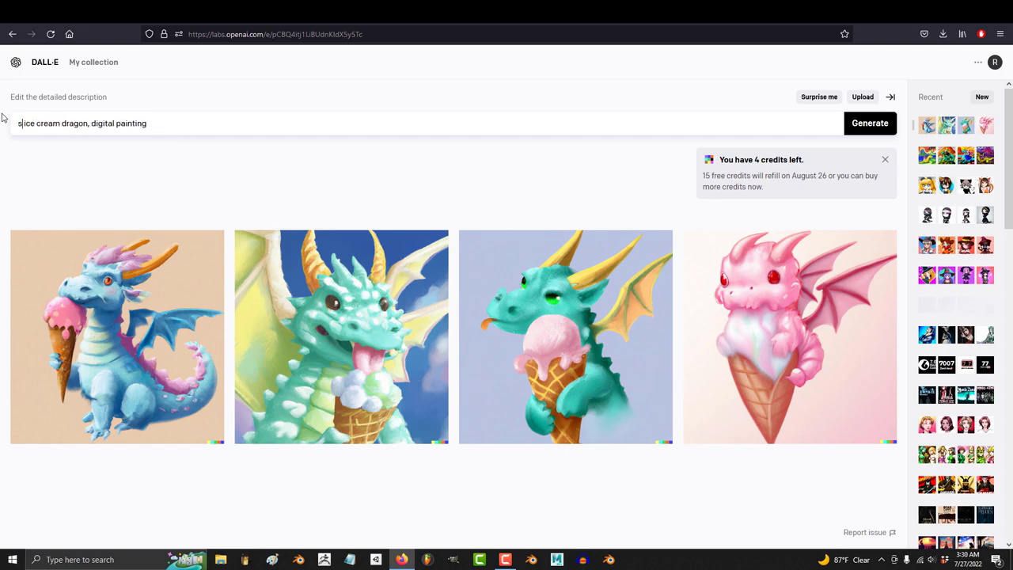
{"action": "key", "text": "Return"}
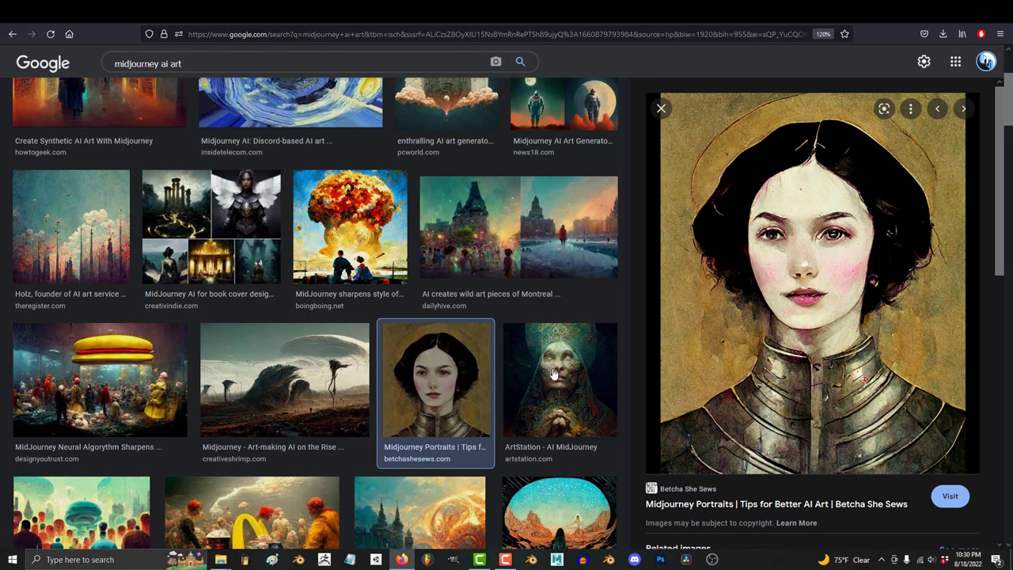
- Preview the golden arches and figure-on-a-path Midjourney images in Google Images
{"action": "scroll", "coordinate": [382, 339], "scroll_direction": "down", "scroll_amount": 3}
{"action": "left_click", "coordinate": [233, 311]}
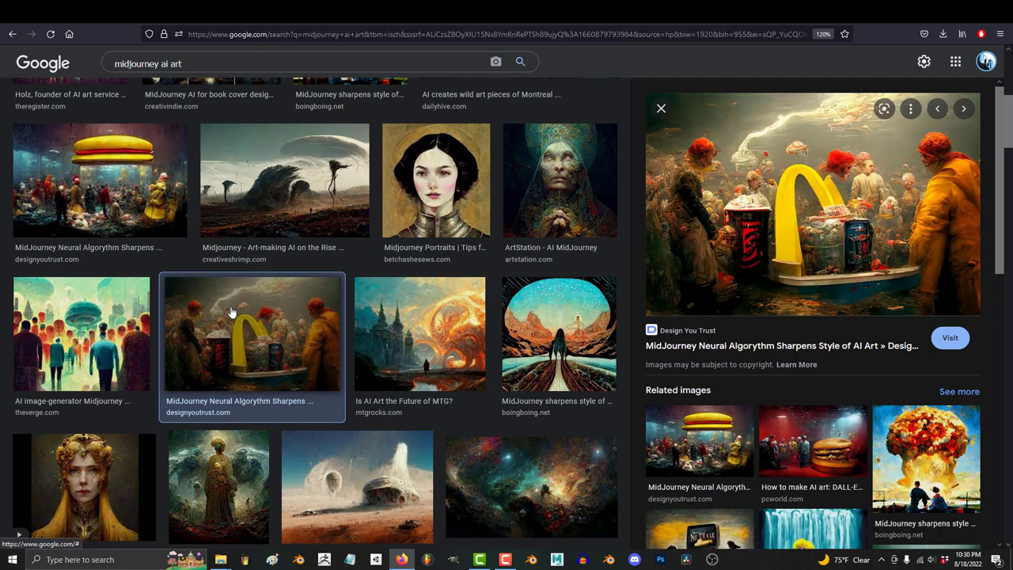
{"action": "scroll", "coordinate": [231, 312], "scroll_direction": "down", "scroll_amount": 2}
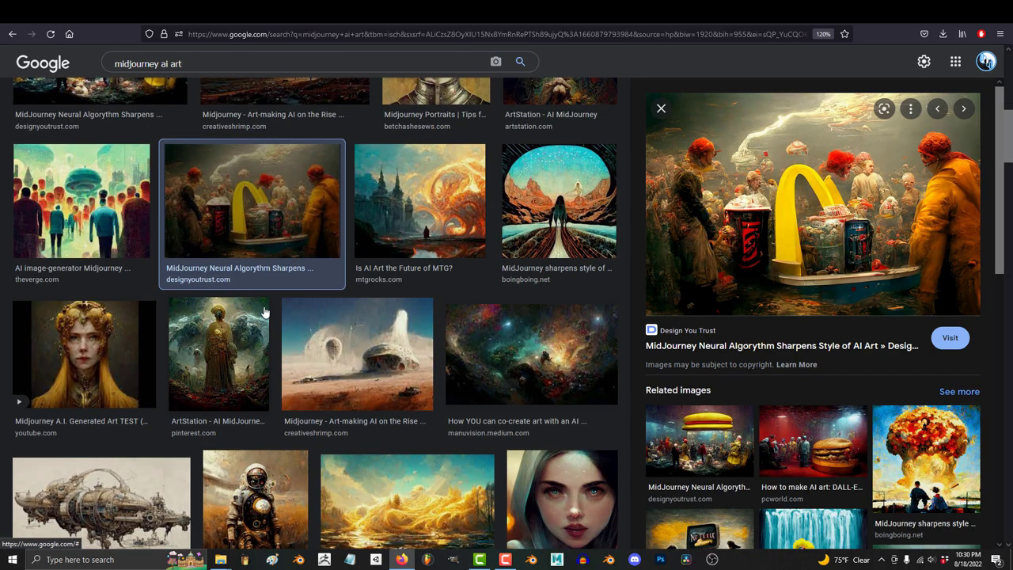
{"action": "left_click", "coordinate": [560, 221]}
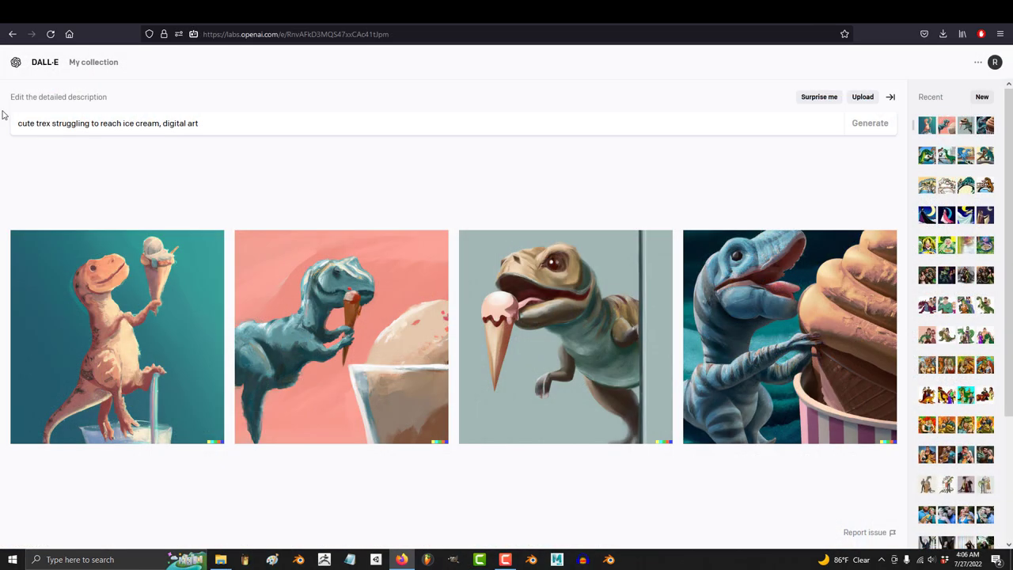
- Generate 'adorable smiling little t-rex eating ice cream' images and download the green t-rex
{"action": "left_click", "coordinate": [19, 124]}
{"action": "type", "text": "adorable little t-eatingsmiling"}
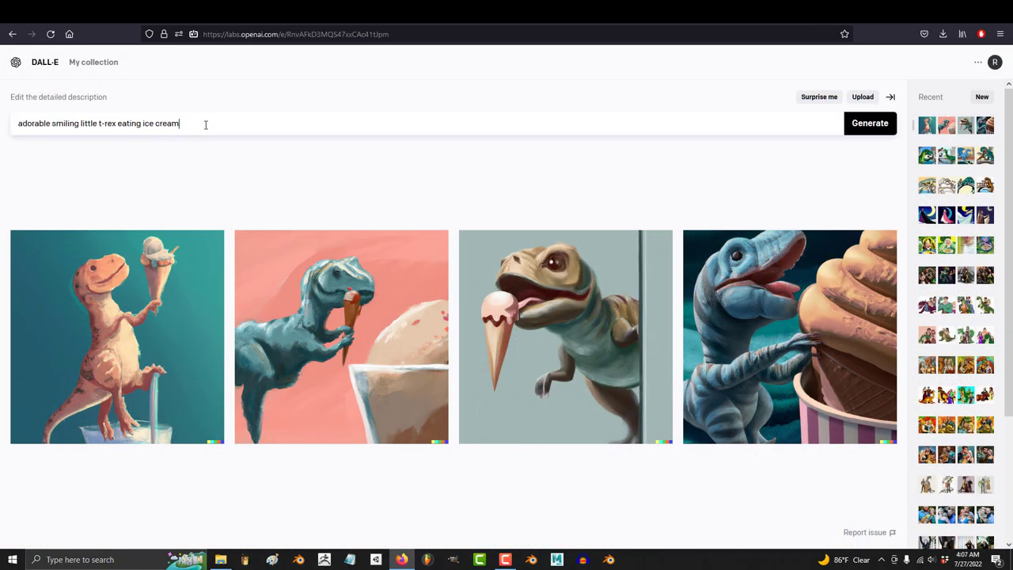
{"action": "left_click", "coordinate": [862, 128]}
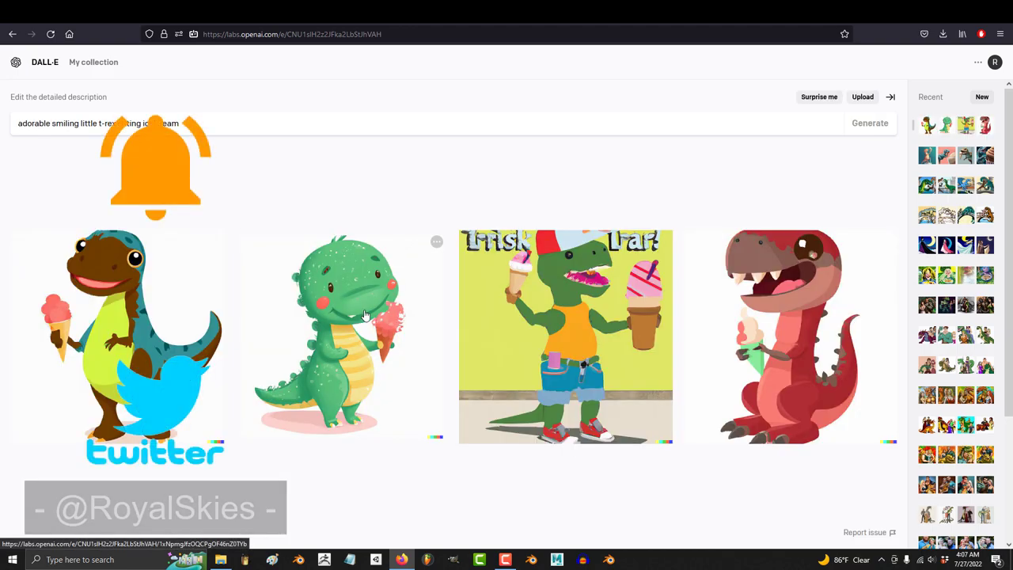
{"action": "left_click", "coordinate": [365, 315]}
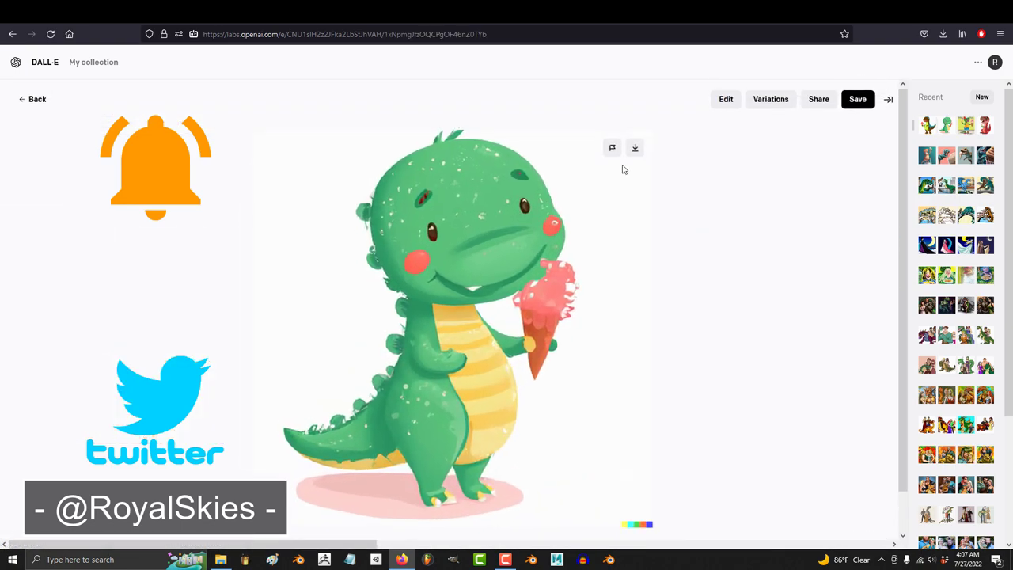
{"action": "left_click", "coordinate": [635, 148]}
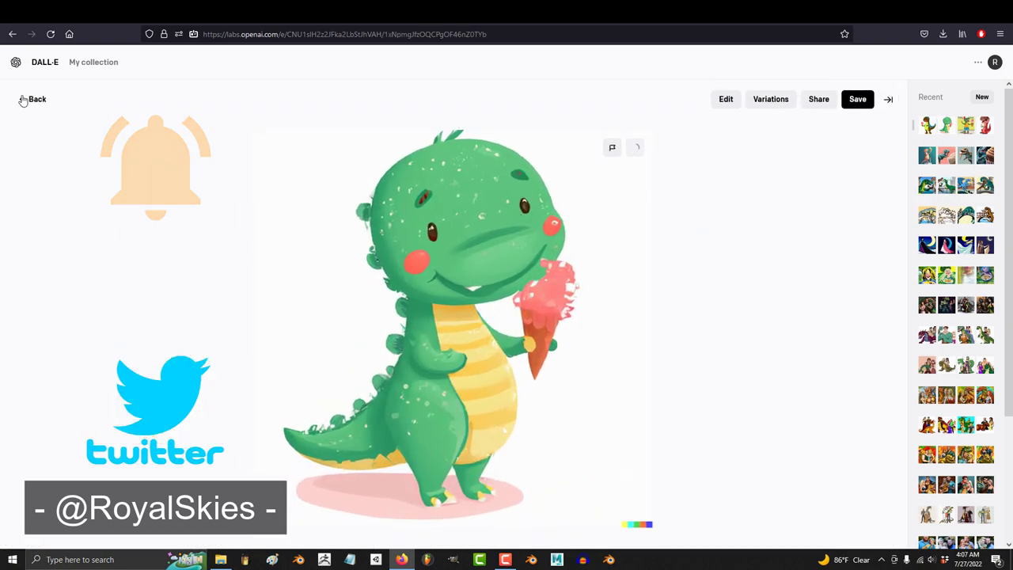